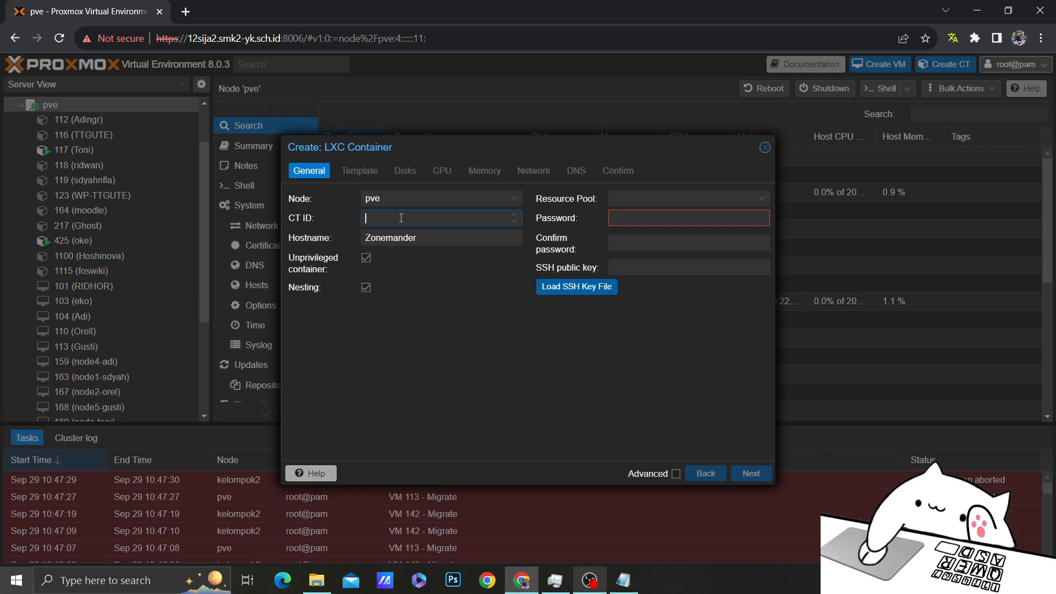
Give the new container ID 165 and enter and confirm its root password
{"action": "type", "text": "165"}
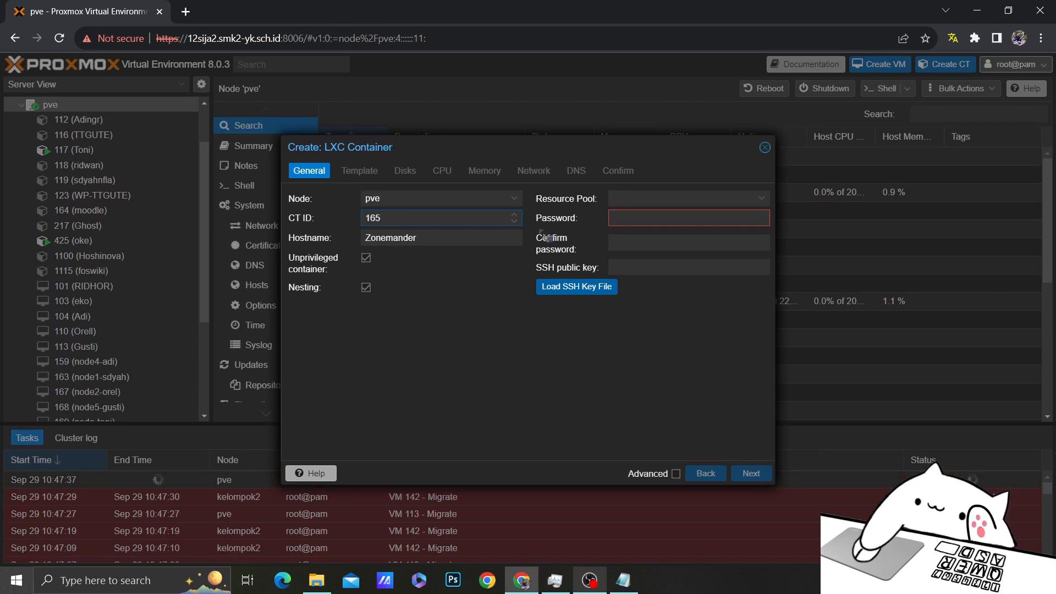
{"action": "left_click", "coordinate": [616, 221]}
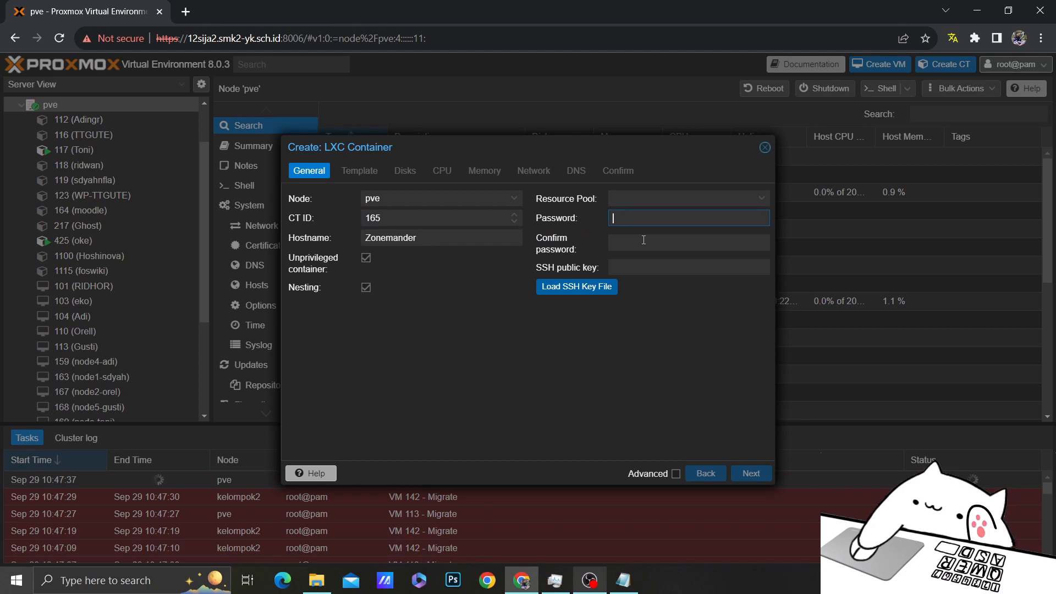
{"action": "type", "text": "aaa"}
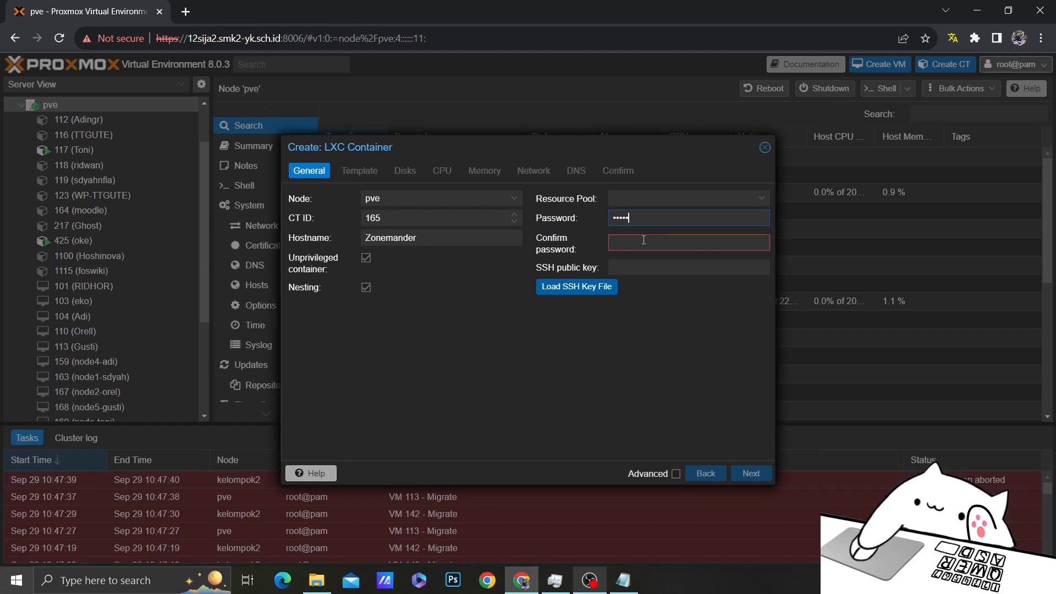
{"action": "key", "text": "BackSpace"}
{"action": "key", "text": "BackSpace"}
{"action": "key", "text": "BackSpace"}
{"action": "type", "text": "a"}
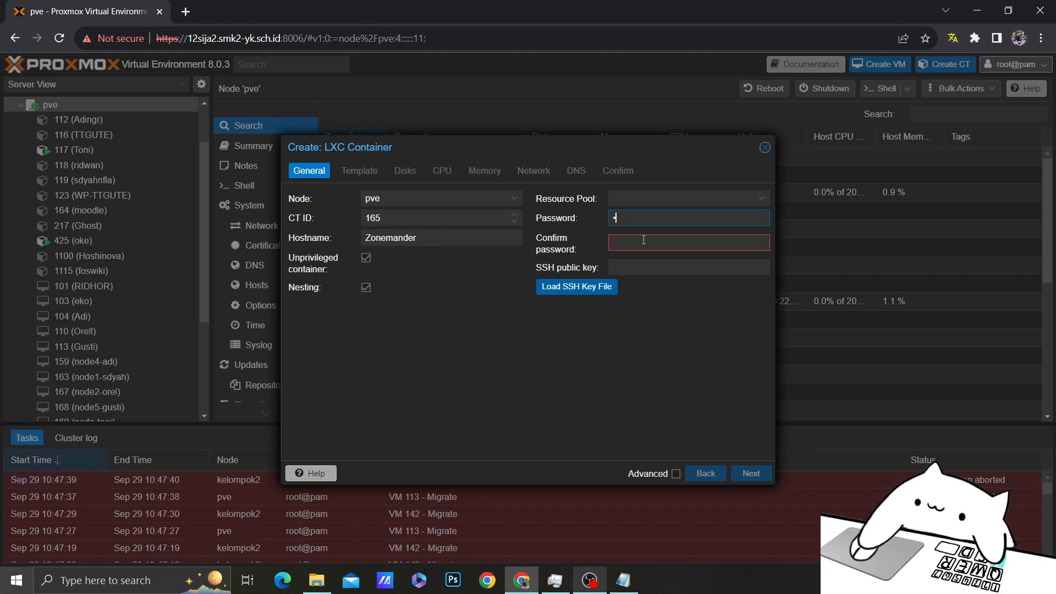
{"action": "left_click", "coordinate": [650, 242]}
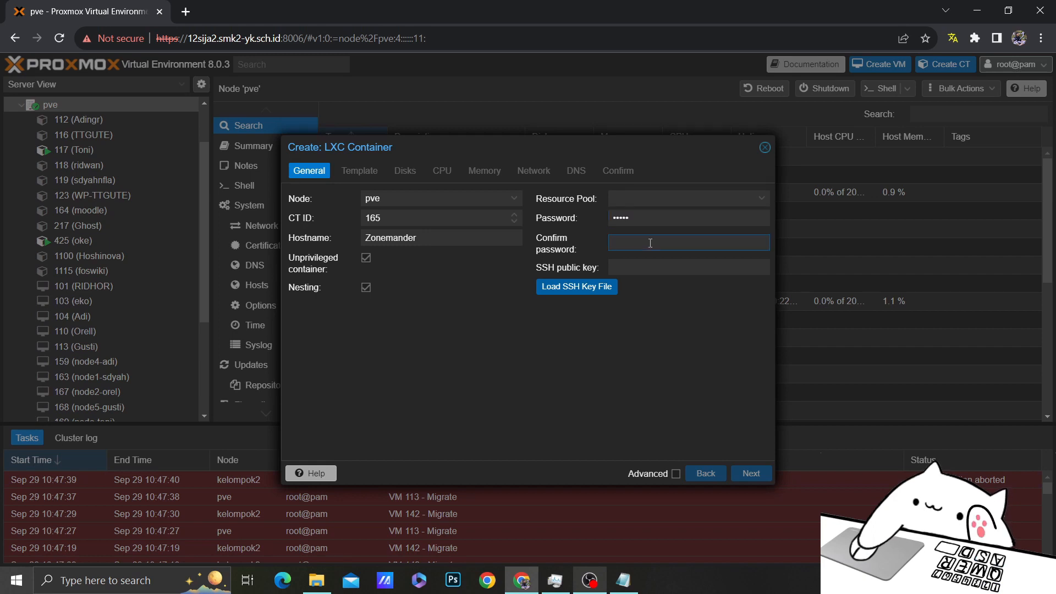
{"action": "type", "text": "•••••"}
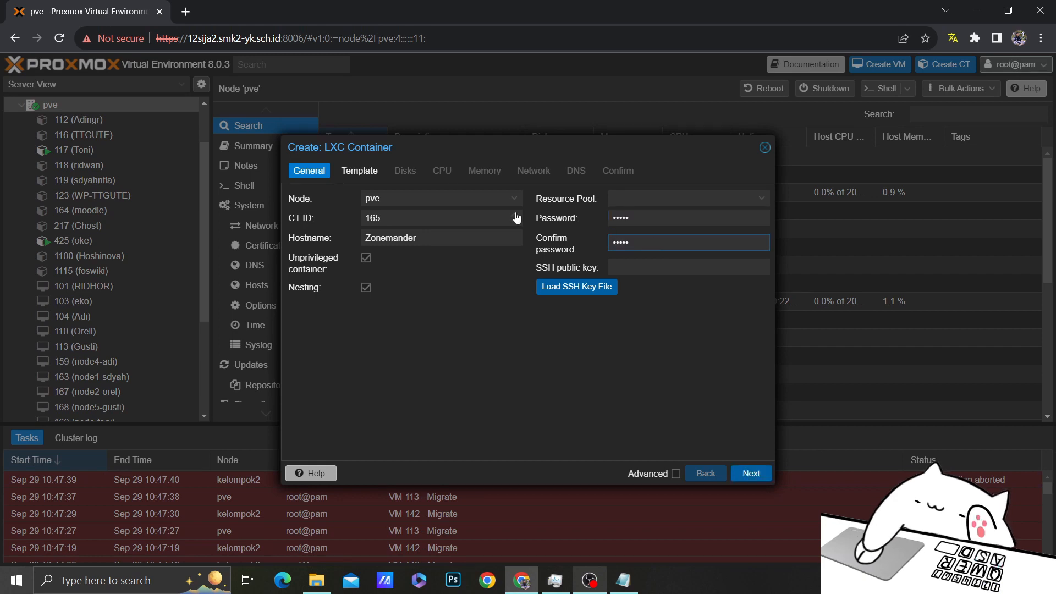
{"action": "left_click", "coordinate": [361, 172]}
Choose the debian-11-turnkey-zoneminder_17.2-1_amd64.tar.gz template for the container
{"action": "left_click", "coordinate": [425, 220]}
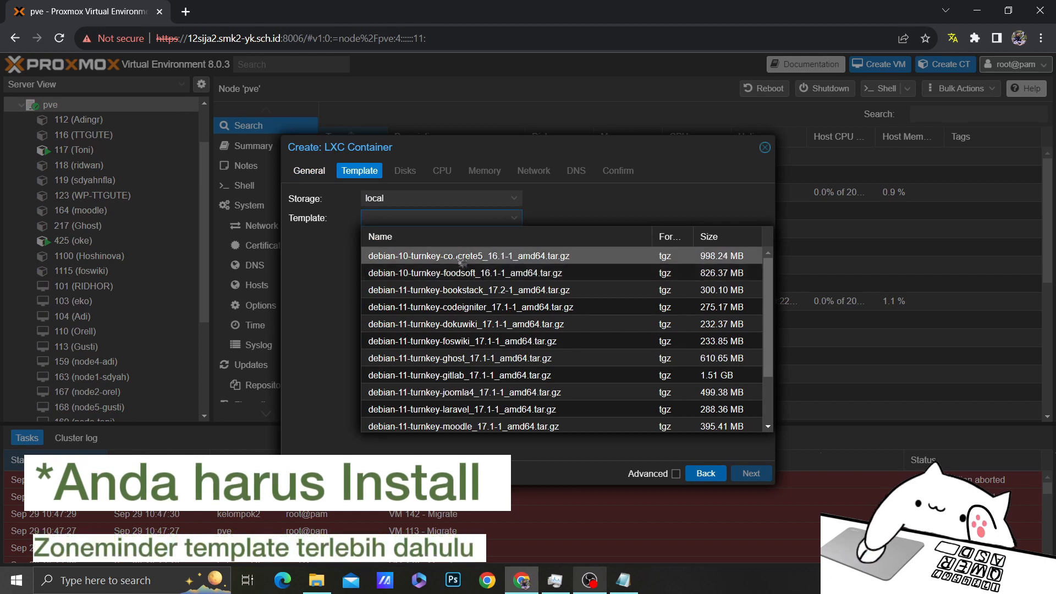
{"action": "type", "text": "z"}
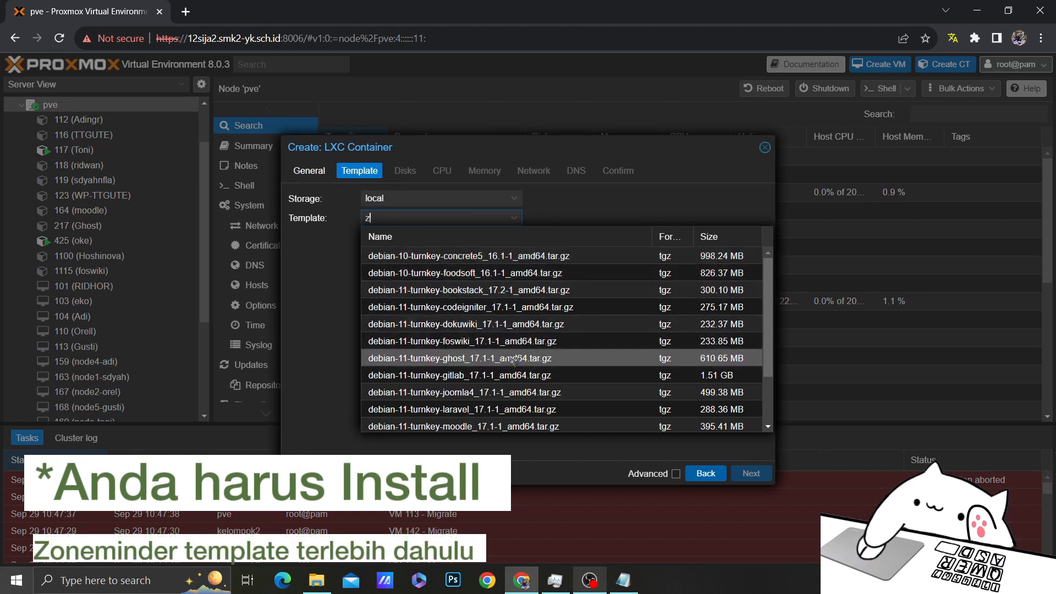
{"action": "type", "text": "o"}
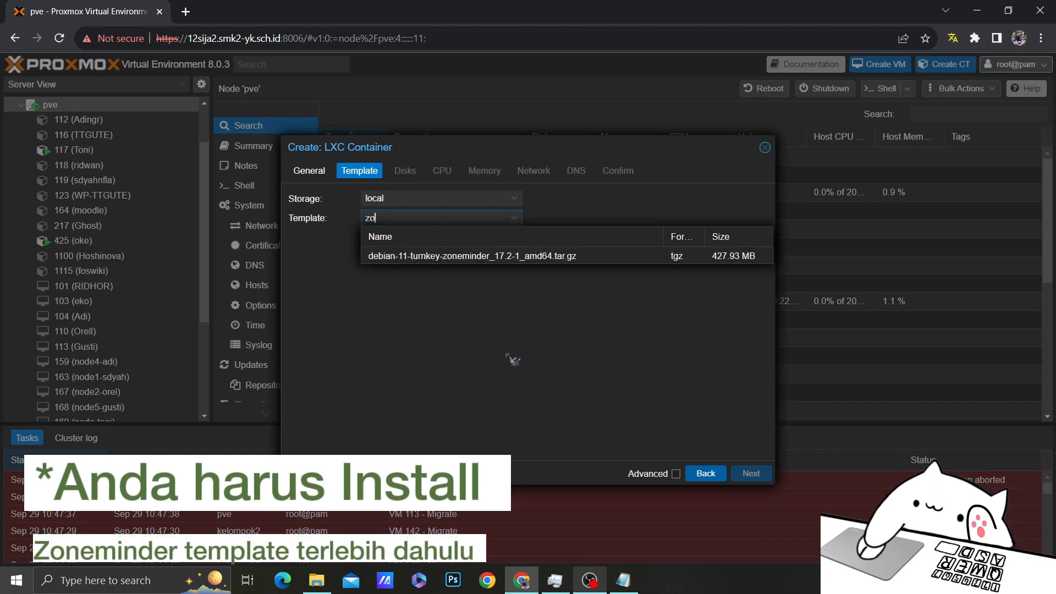
{"action": "left_click", "coordinate": [423, 256]}
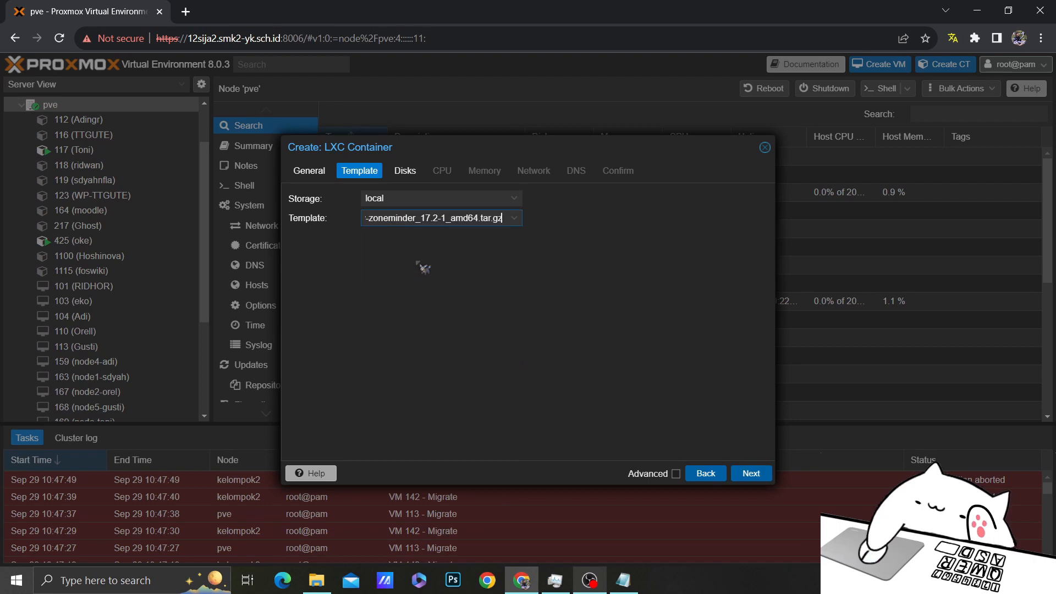
{"action": "left_click", "coordinate": [406, 170]}
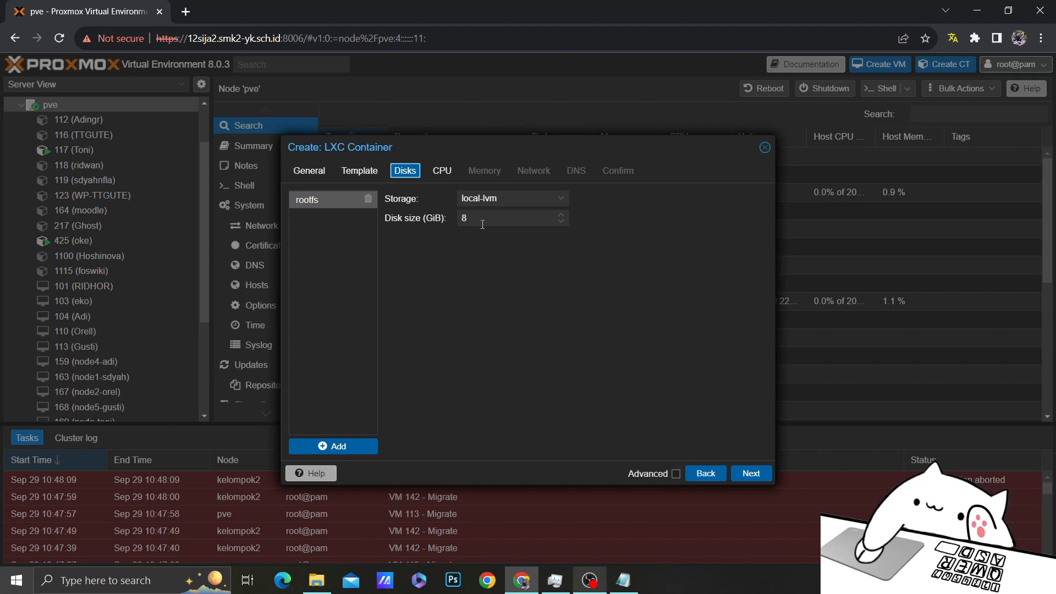
Raise the root disk size from 8 to 20 GiB, leaving CPU and memory at defaults
{"action": "left_click", "coordinate": [478, 217]}
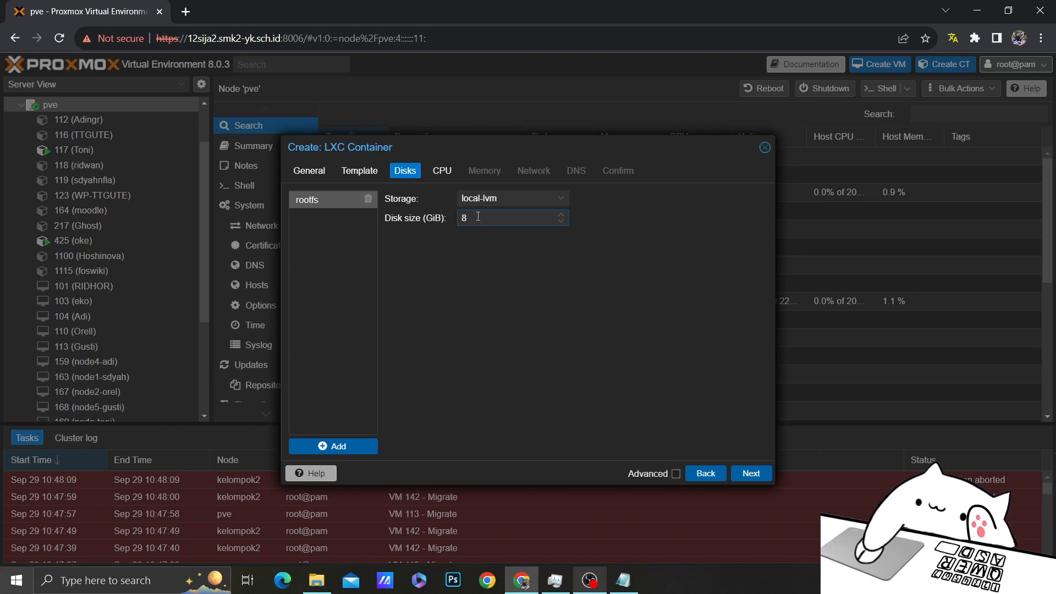
{"action": "key", "text": "BackSpace"}
{"action": "type", "text": "20"}
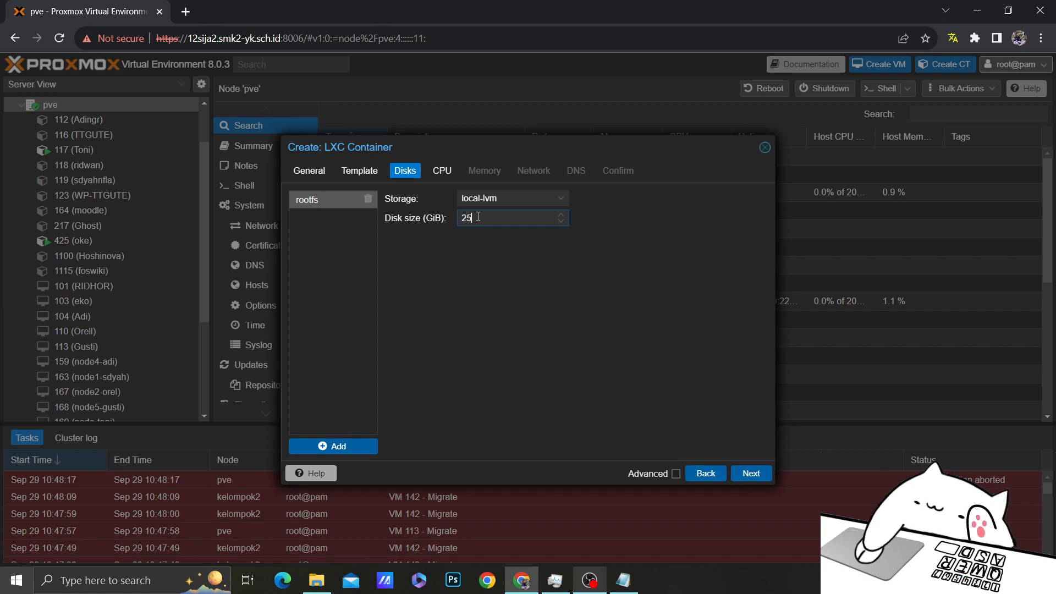
{"action": "left_click", "coordinate": [442, 171]}
{"action": "left_click", "coordinate": [448, 195]}
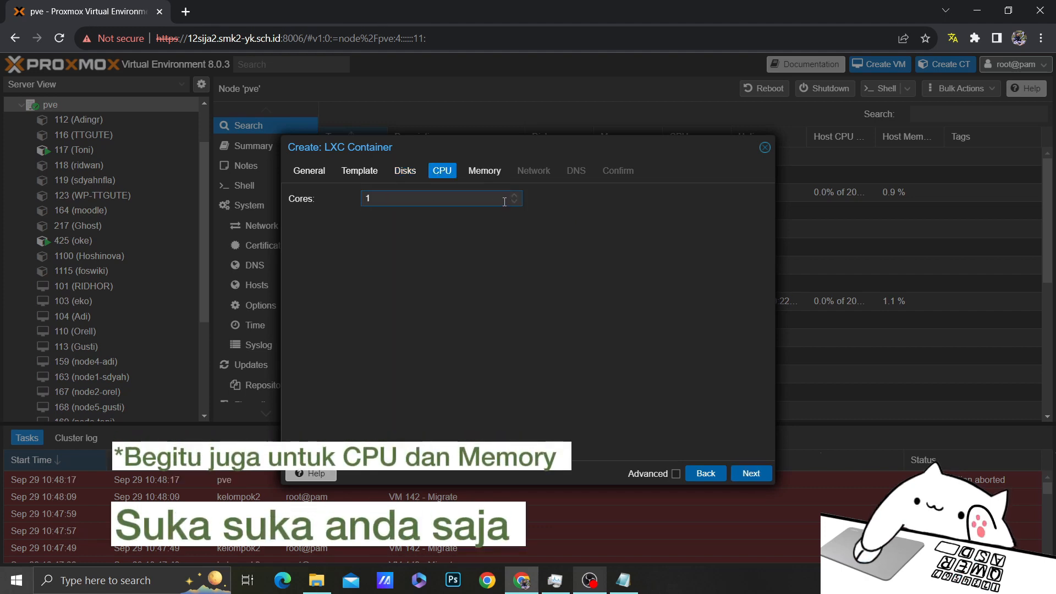
{"action": "left_click", "coordinate": [485, 171]}
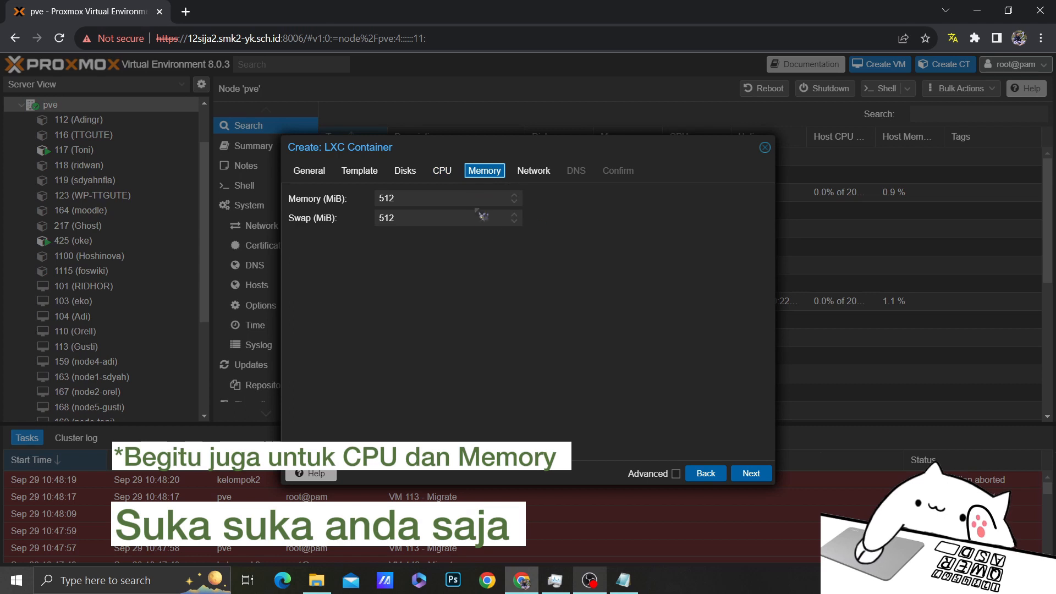
{"action": "left_click", "coordinate": [532, 171]}
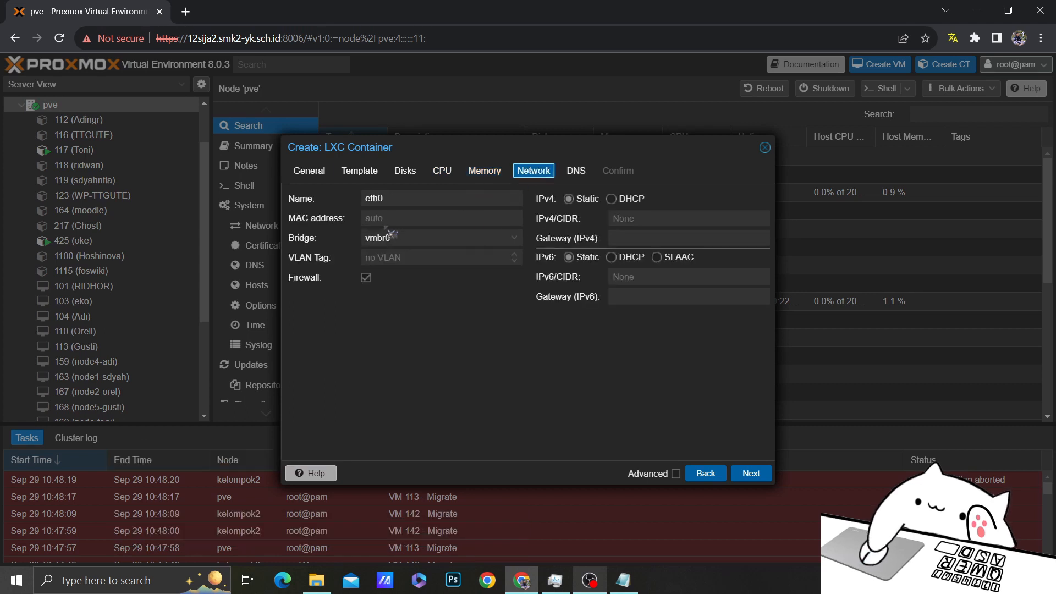
Give the container static IPv4 10.1.11.14/24 with gateway 10.10.10.1
{"action": "left_click", "coordinate": [435, 218]}
{"action": "left_click", "coordinate": [631, 218]}
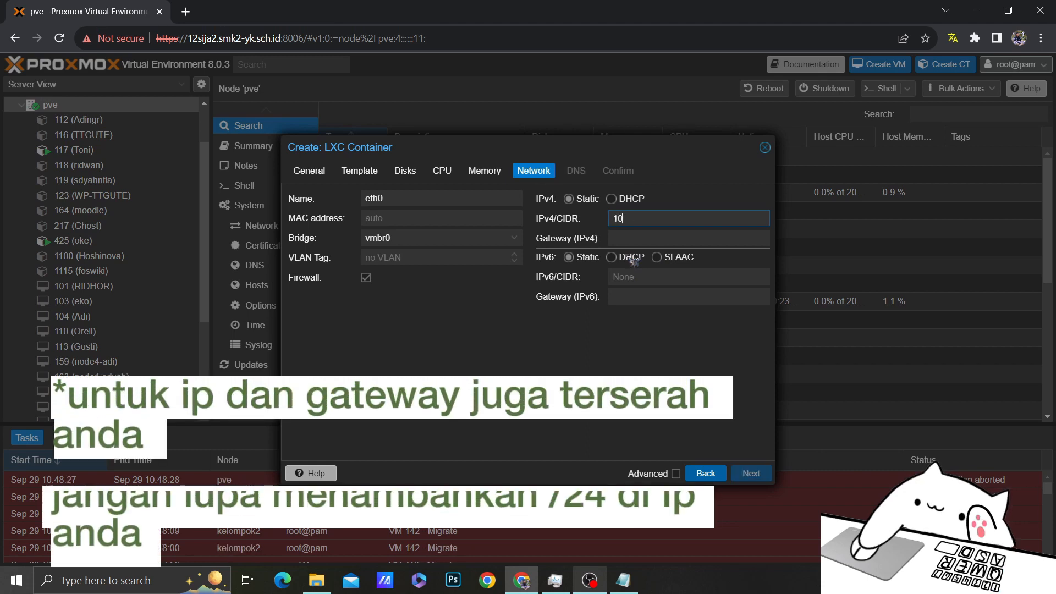
{"action": "type", "text": "10.1.11."}
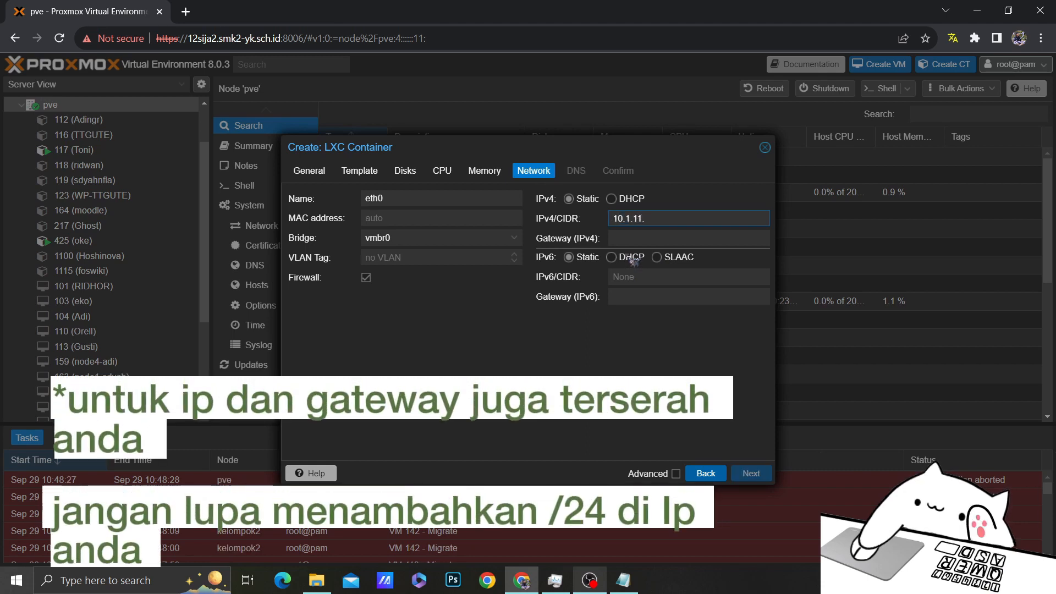
{"action": "type", "text": "14/24"}
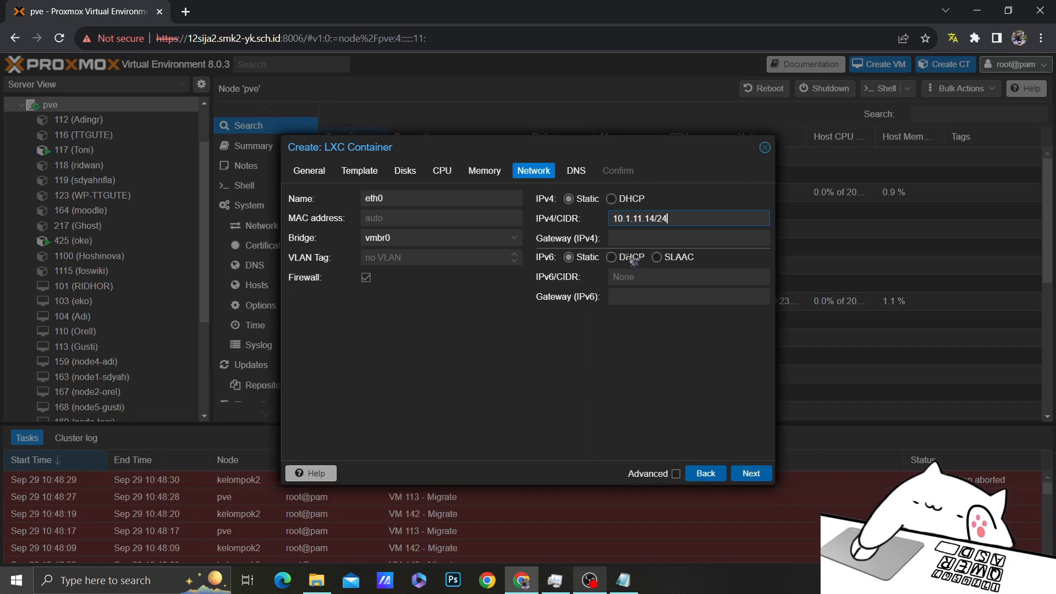
{"action": "type", "text": "10"}
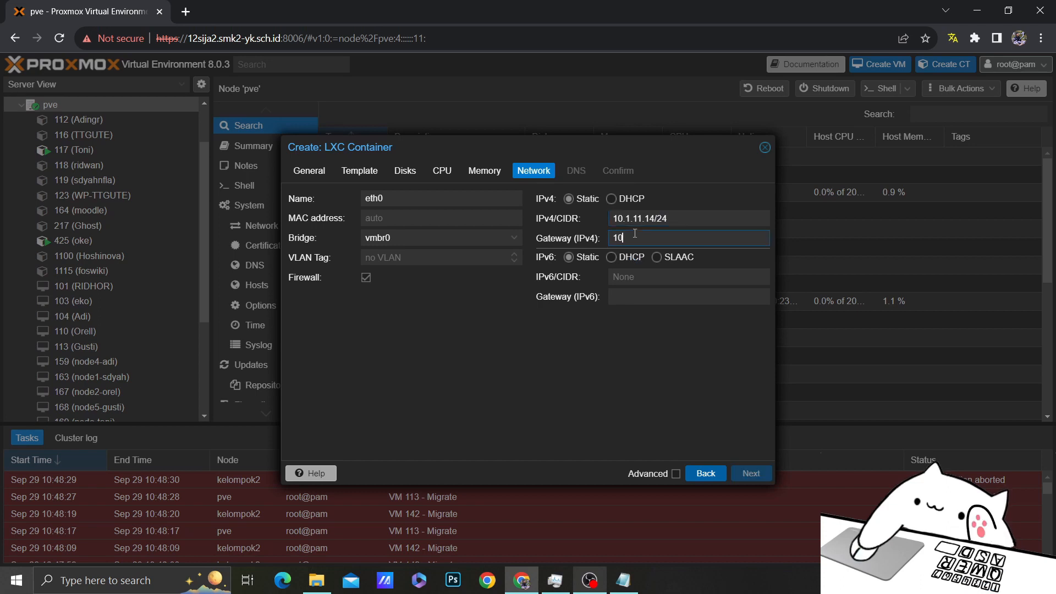
{"action": "type", "text": ".10"}
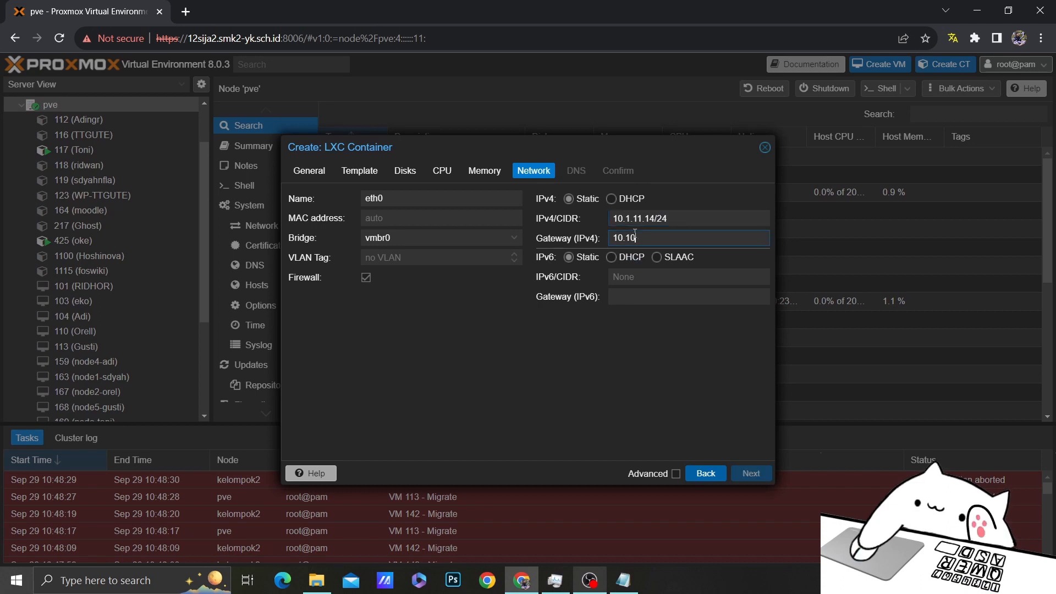
{"action": "type", "text": ".10.1"}
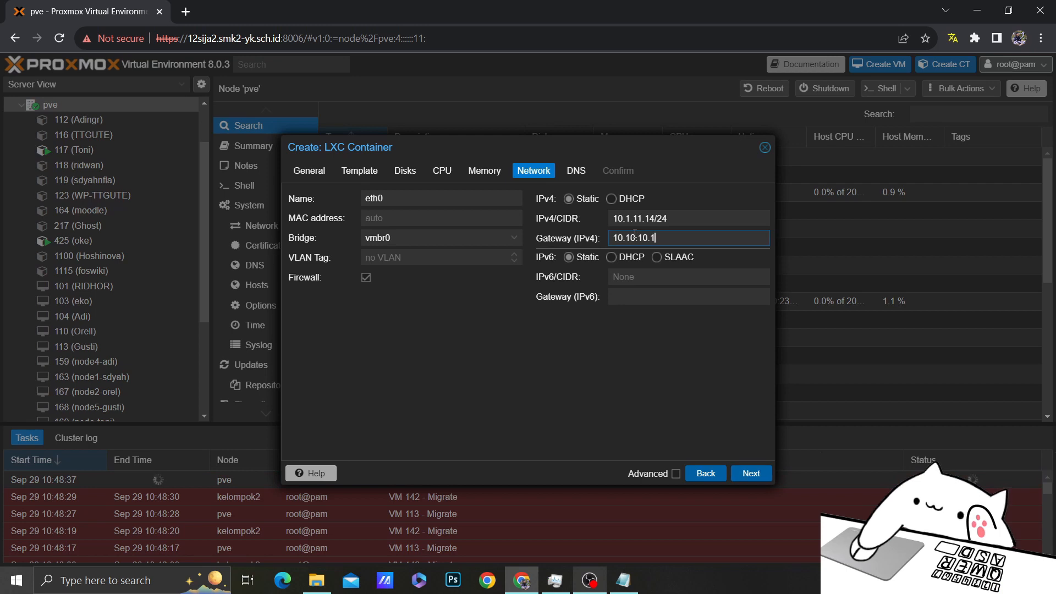
{"action": "left_click", "coordinate": [581, 171]}
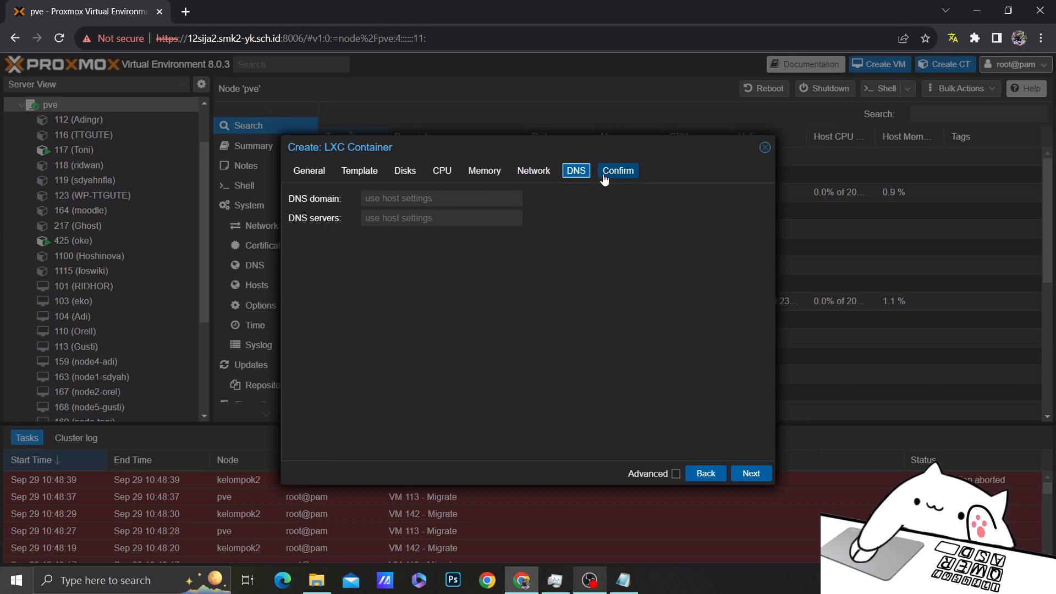
Set DNS domain 8.8.8.8 and DNS server 8.8.4.4, then create container 165
{"action": "left_click", "coordinate": [488, 193]}
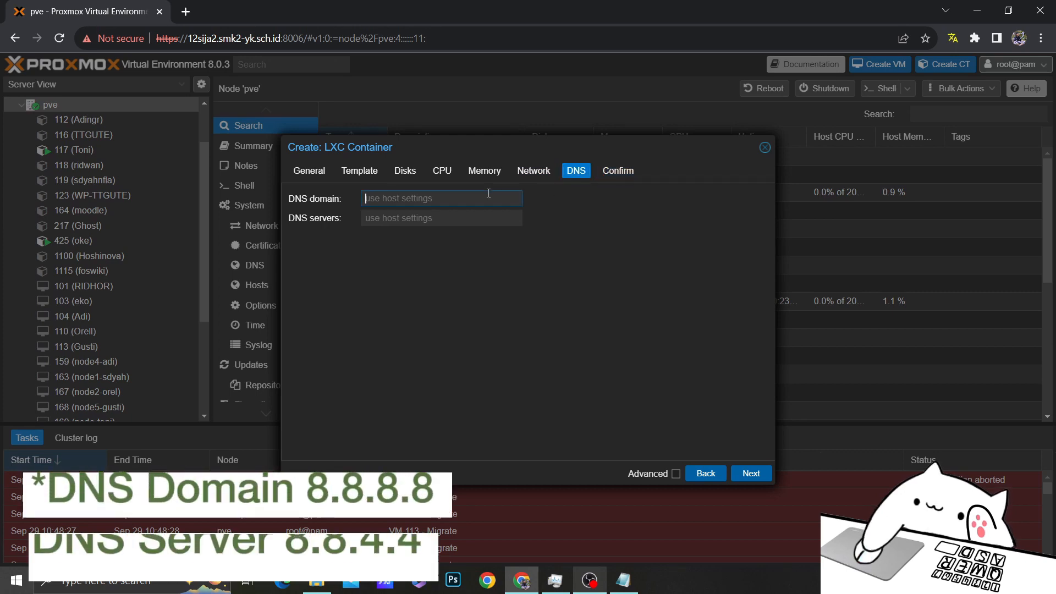
{"action": "type", "text": "8"}
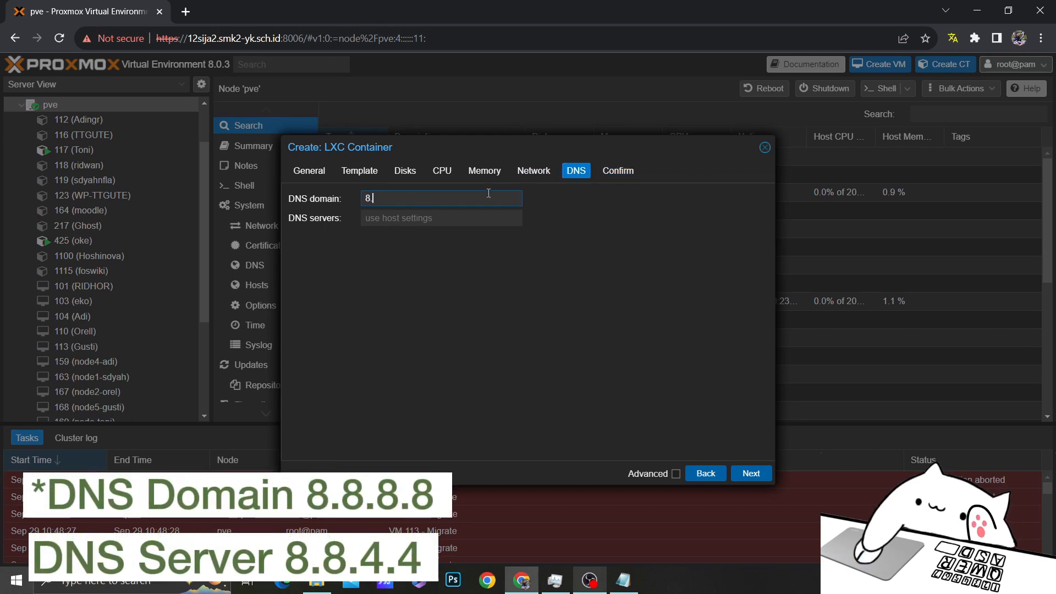
{"action": "type", "text": ".8.8.8"}
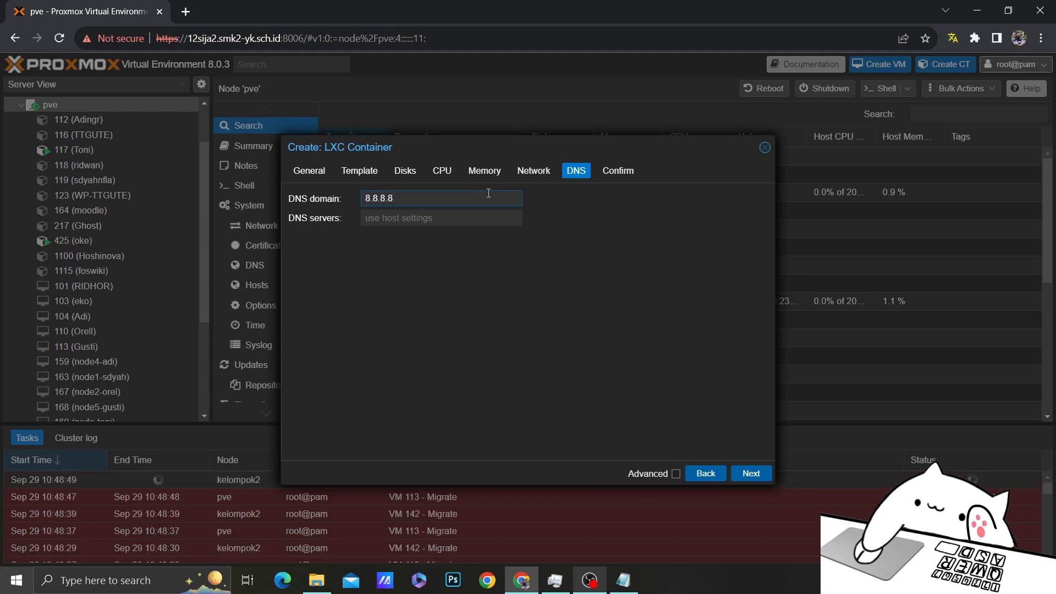
{"action": "left_click", "coordinate": [448, 218]}
{"action": "type", "text": "8.8."}
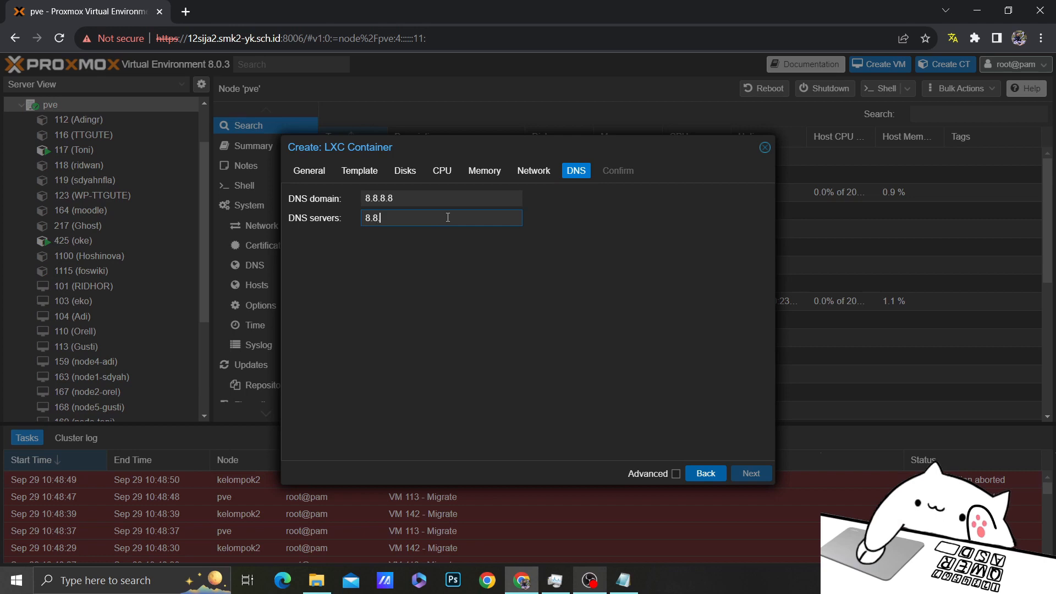
{"action": "type", "text": "4.4"}
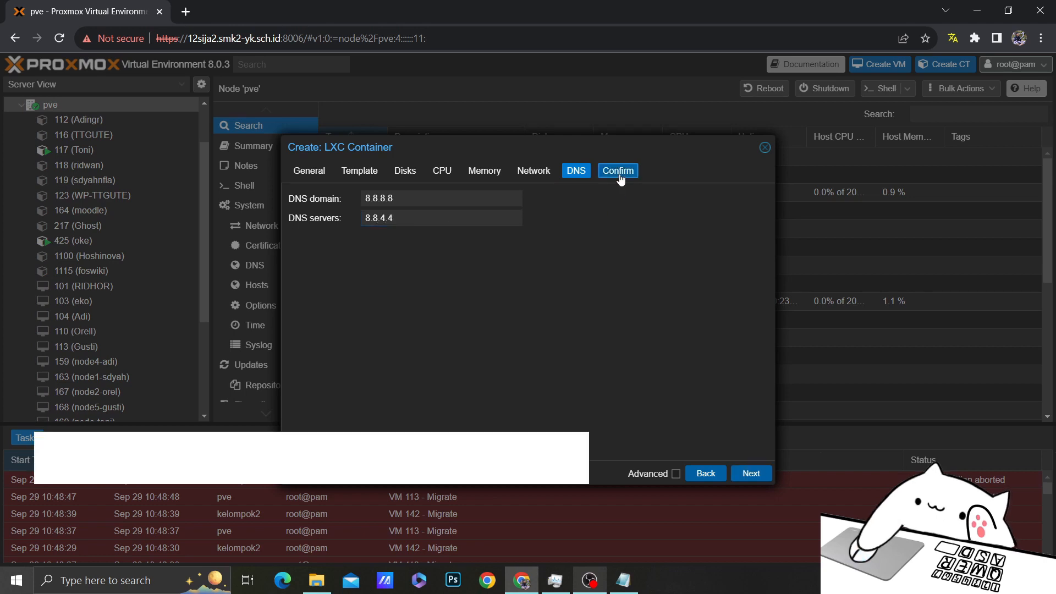
{"action": "left_click", "coordinate": [618, 171]}
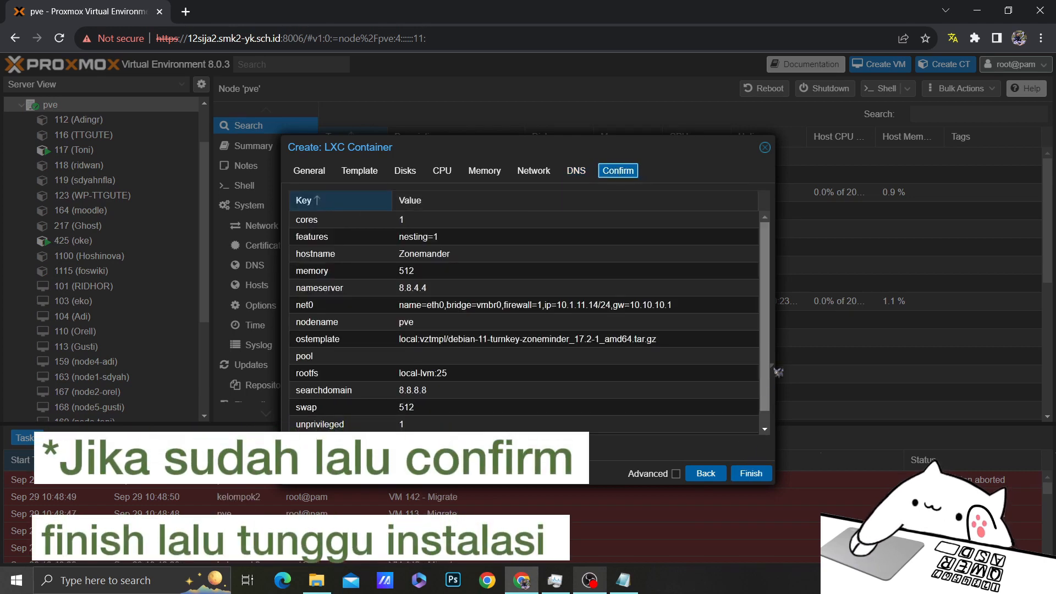
{"action": "left_click", "coordinate": [751, 473]}
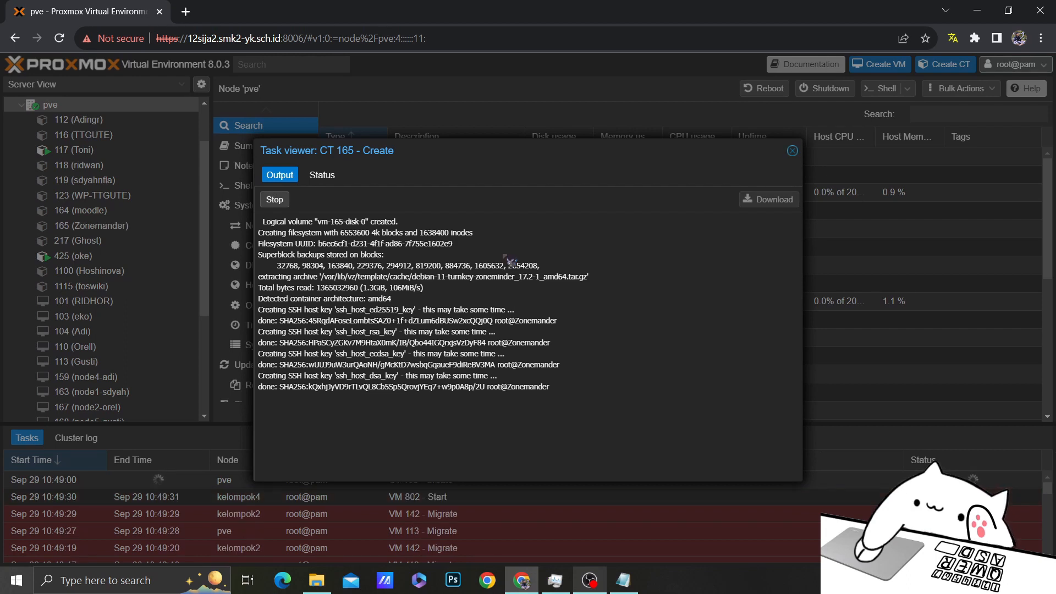
Check the finished creation task for CT 165 and close its log
{"action": "left_click", "coordinate": [321, 176]}
{"action": "left_click", "coordinate": [280, 175]}
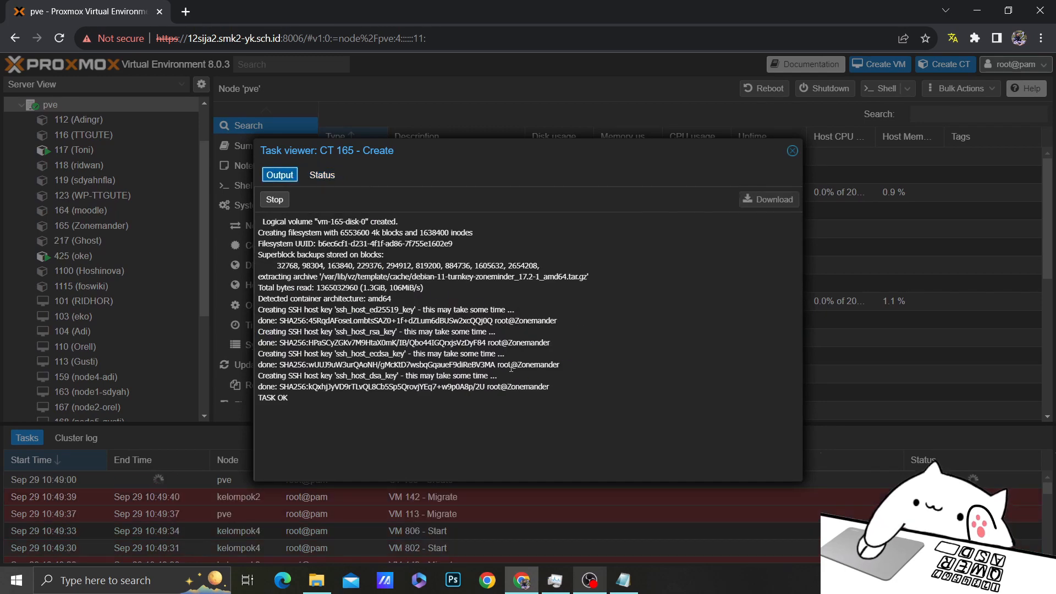
{"action": "left_click", "coordinate": [793, 151]}
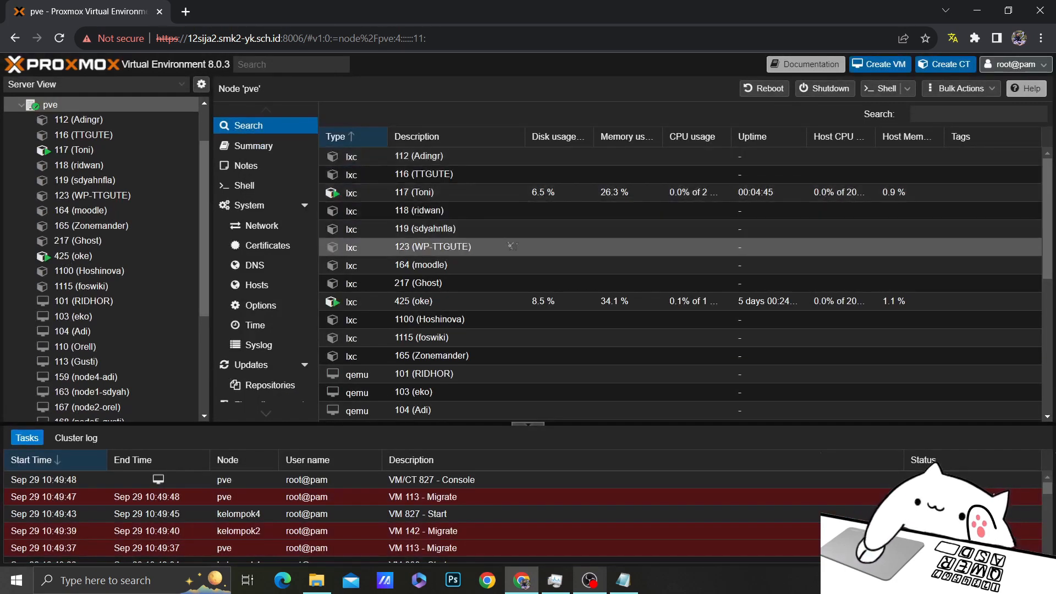
Start container 165 Zonemander and view its Summary showing it running
{"action": "left_click", "coordinate": [126, 226]}
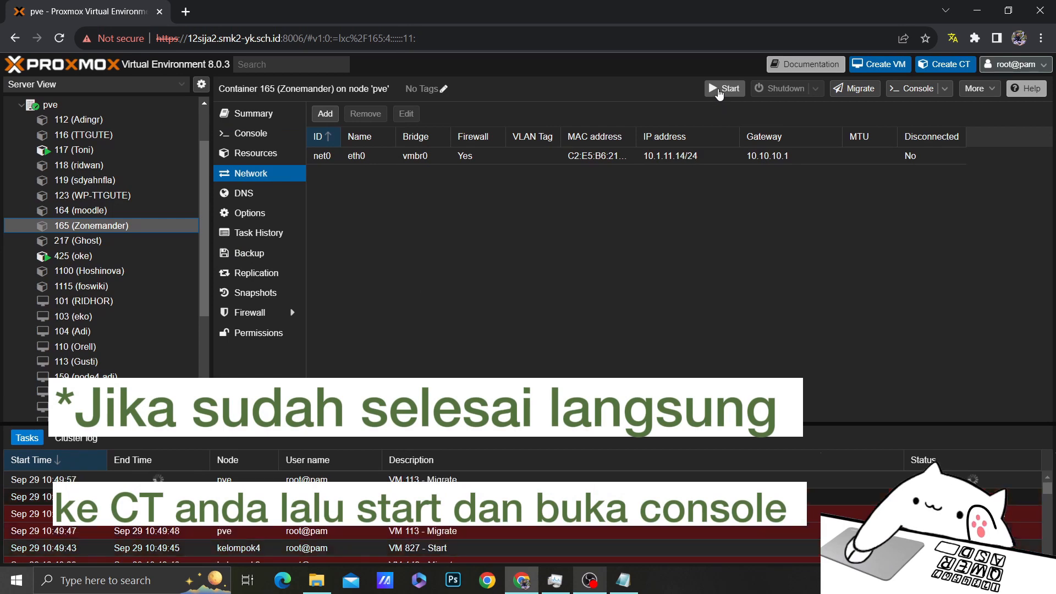
{"action": "left_click", "coordinate": [722, 89]}
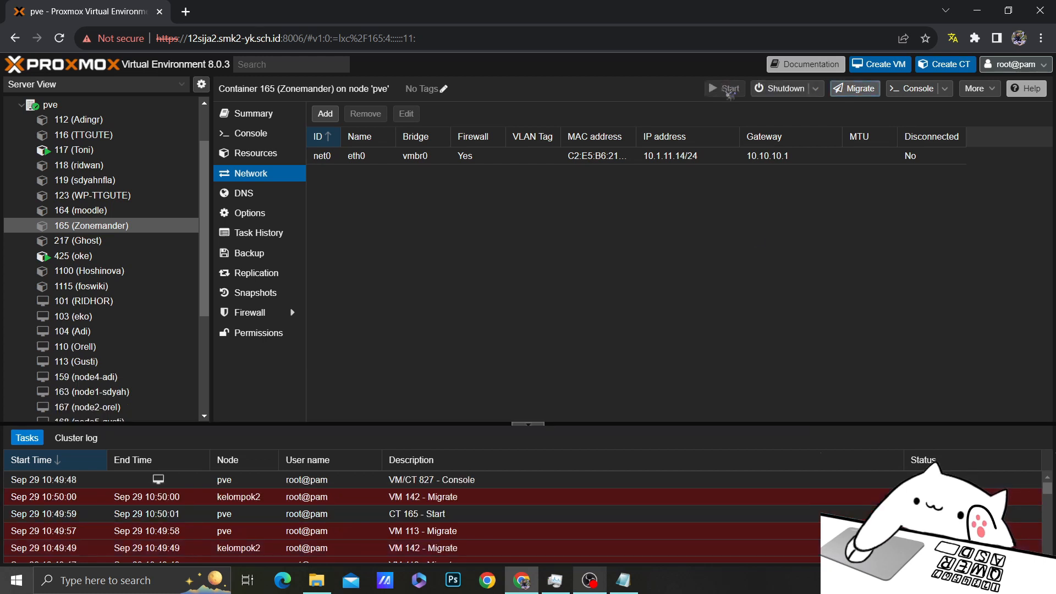
{"action": "left_click", "coordinate": [777, 274]}
{"action": "left_click", "coordinate": [120, 241]}
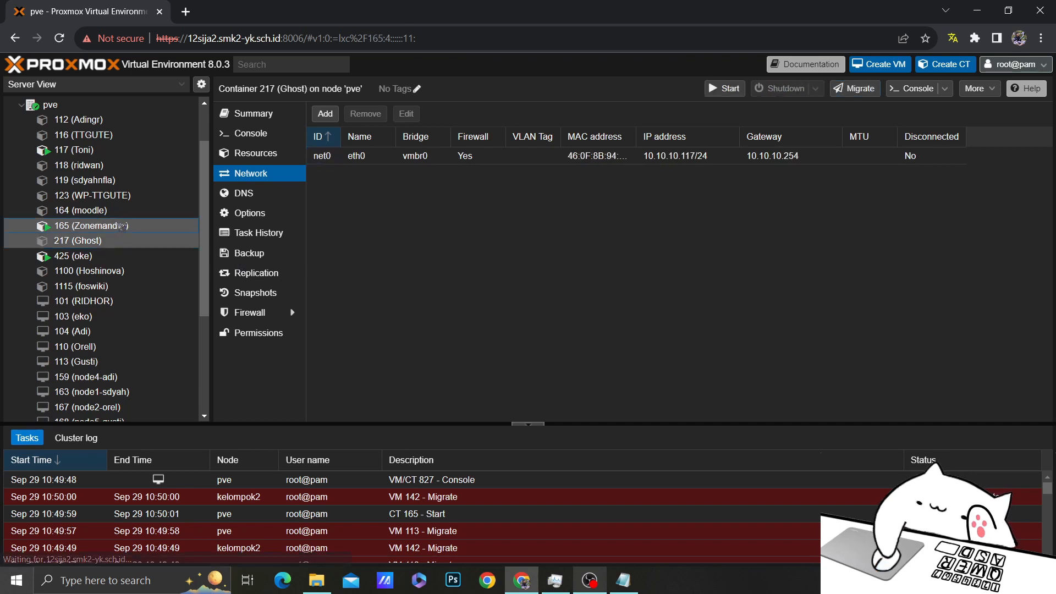
{"action": "left_click", "coordinate": [110, 226]}
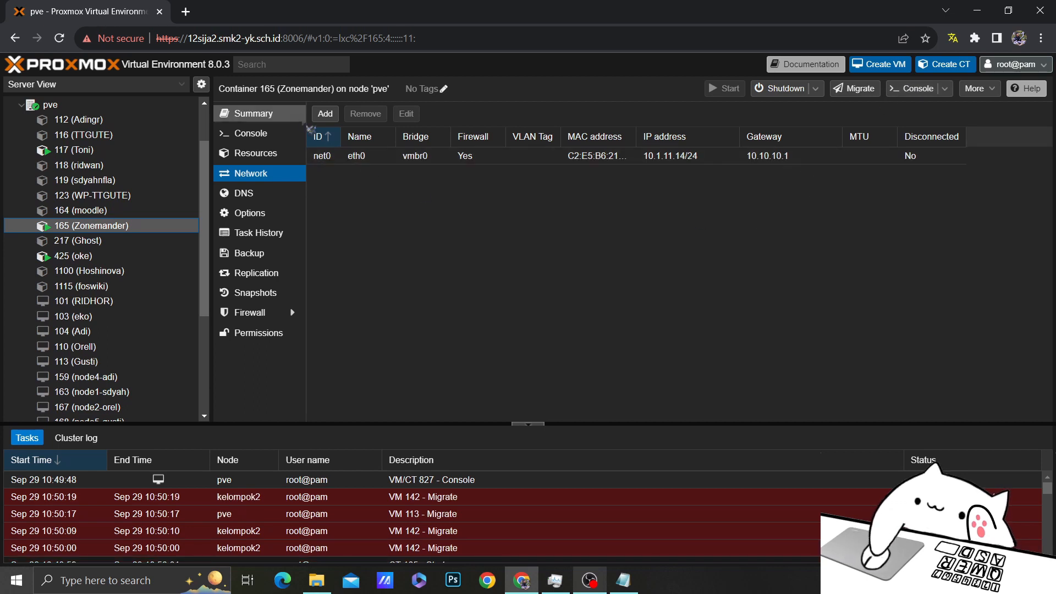
{"action": "left_click", "coordinate": [272, 120]}
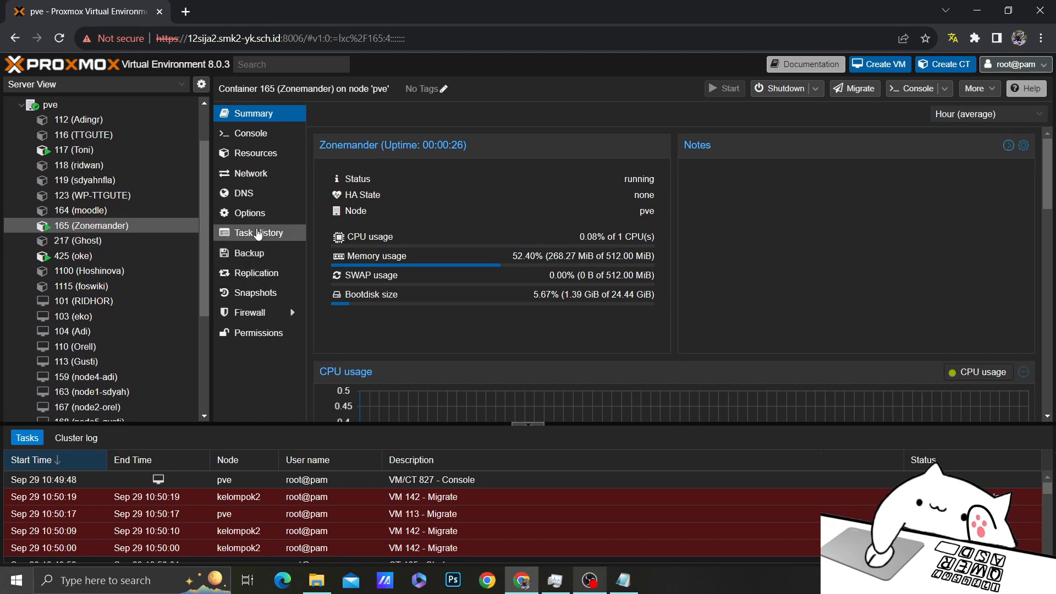
Log in to the Zonemander console as root after a failed first login attempt
{"action": "left_click", "coordinate": [249, 138]}
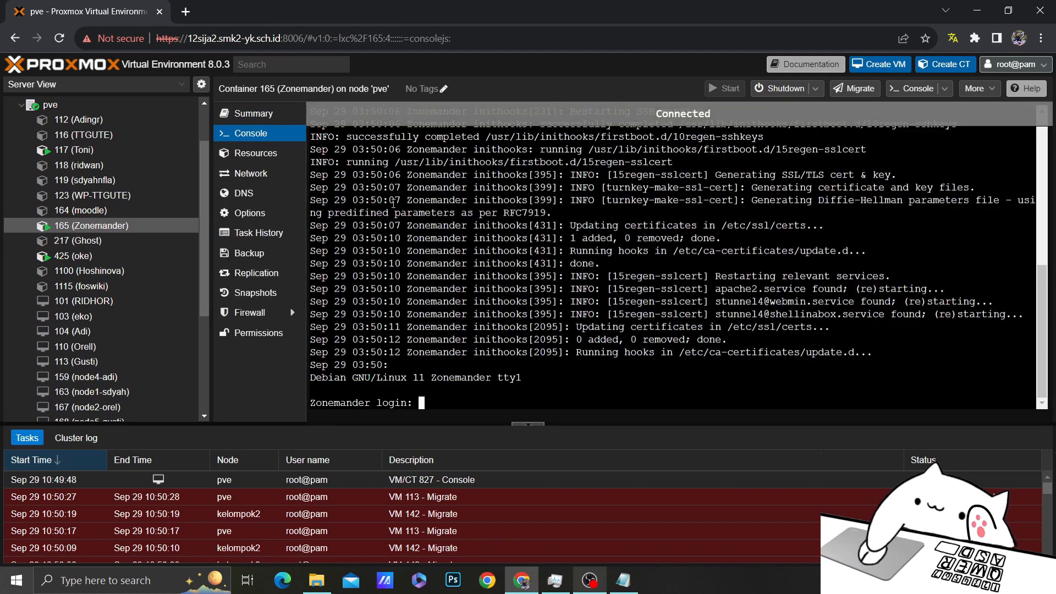
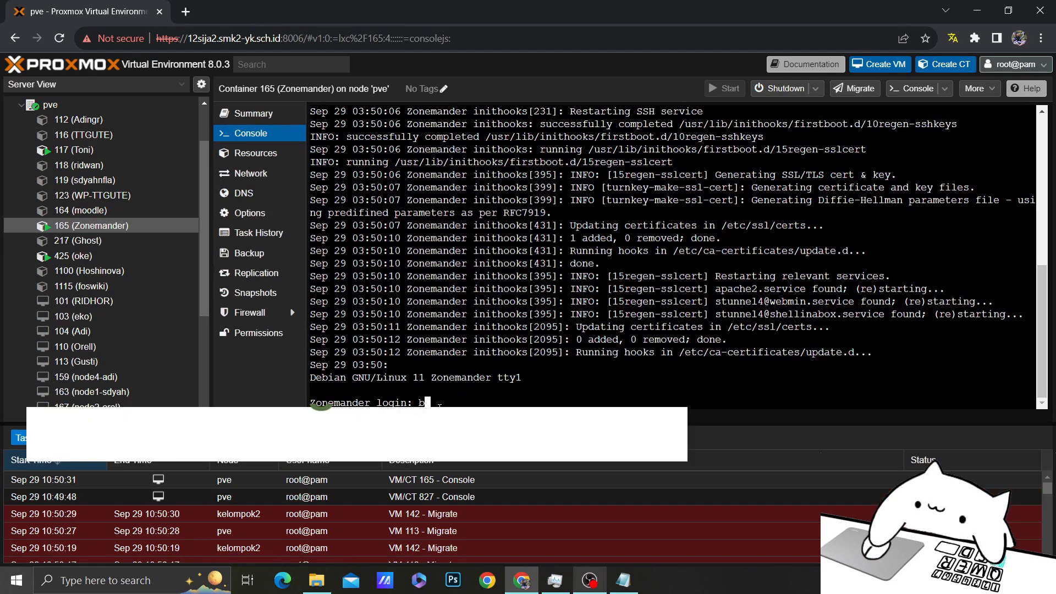
{"action": "key", "text": "Return"}
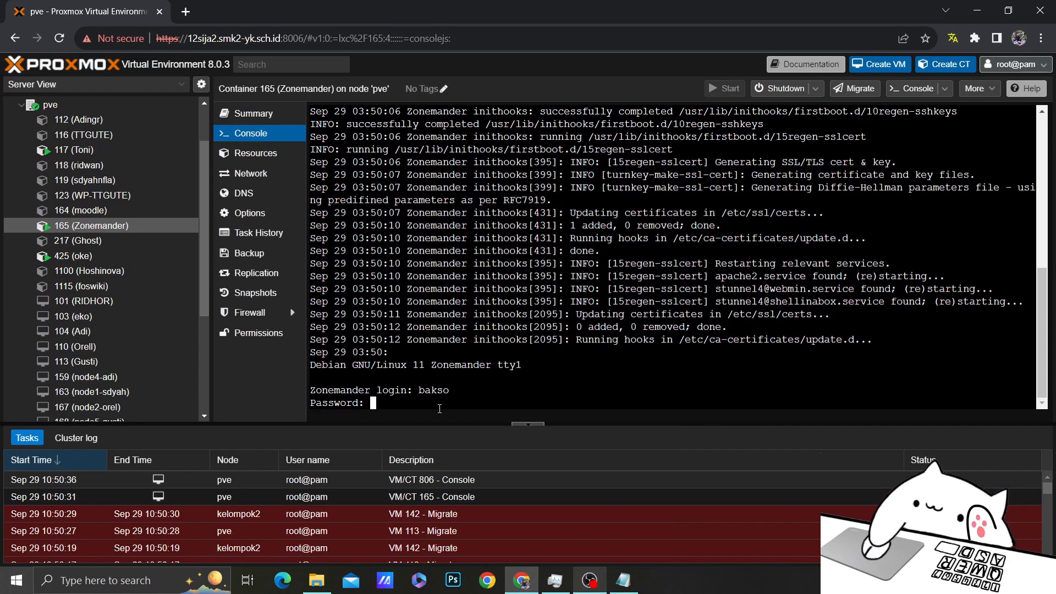
{"action": "key", "text": "Return"}
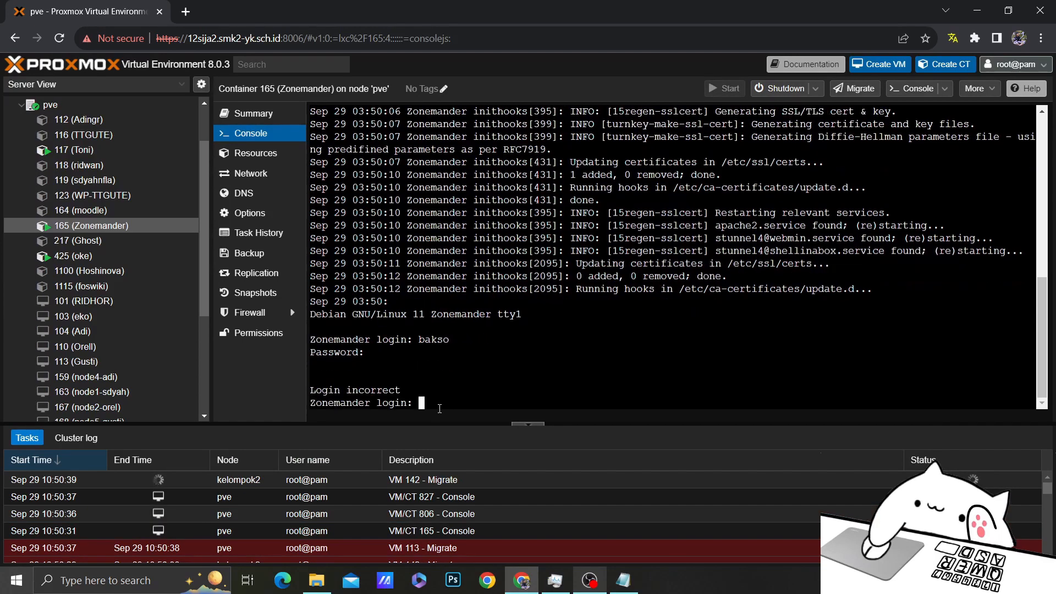
{"action": "key", "text": "Return"}
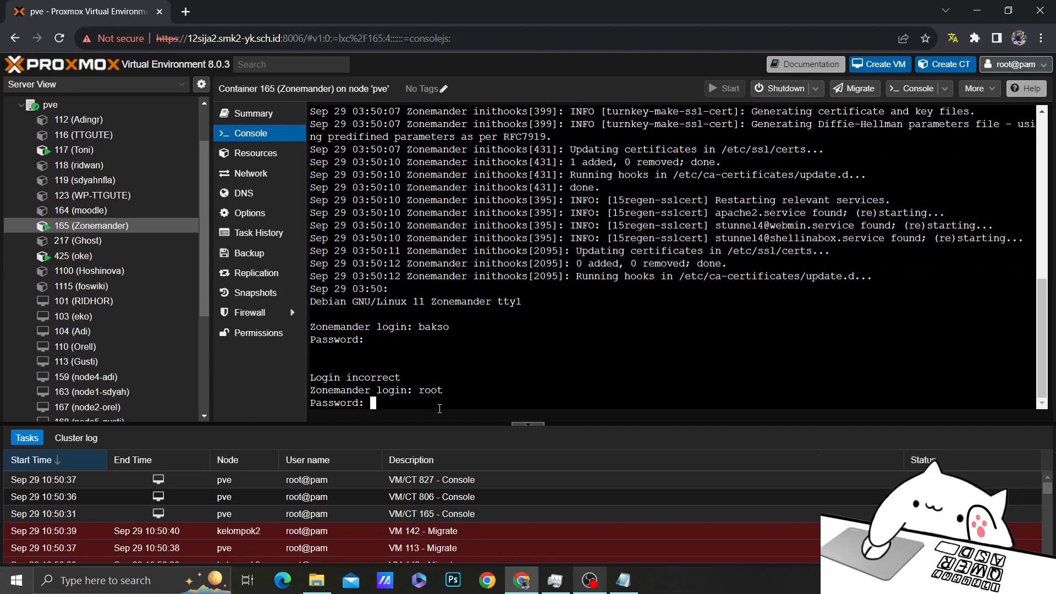
{"action": "key", "text": "Return"}
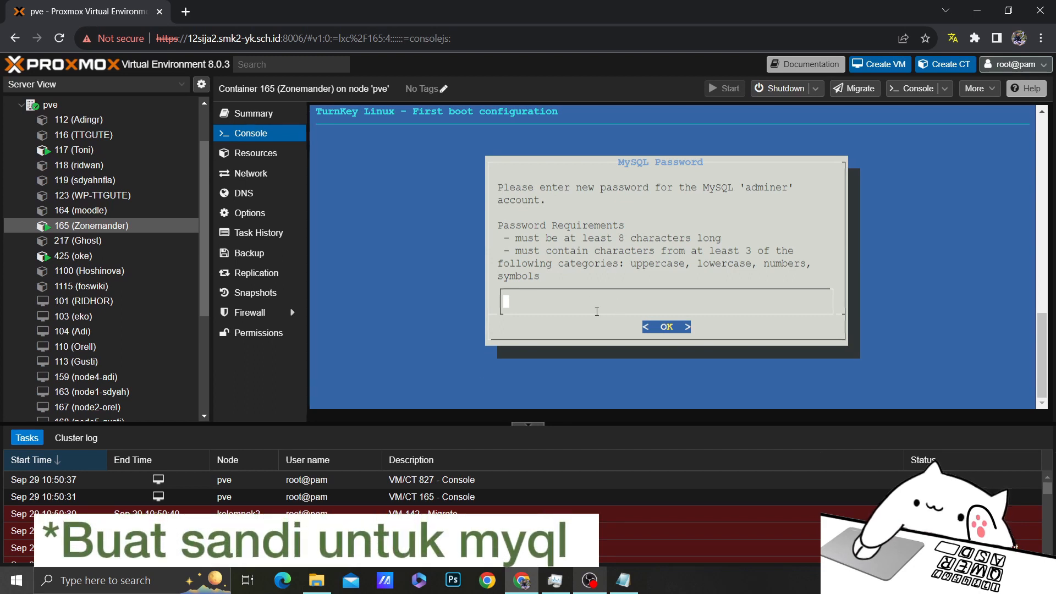
Enter and confirm the MySQL 'adminer' password in TurnKey's first boot setup
{"action": "type", "text": "*****"}
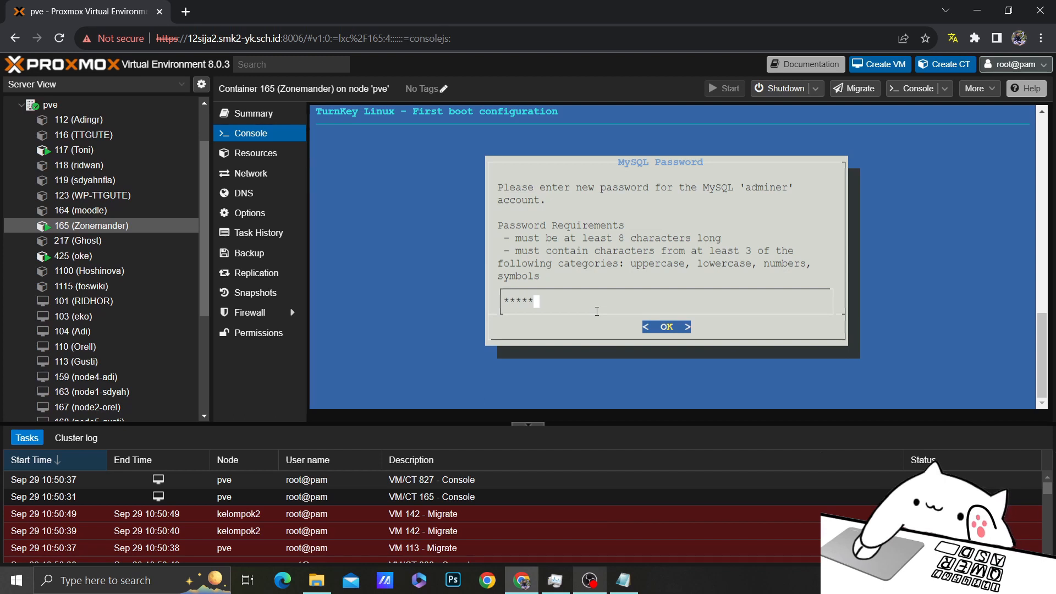
{"action": "type", "text": "***"}
{"action": "key", "text": "Return"}
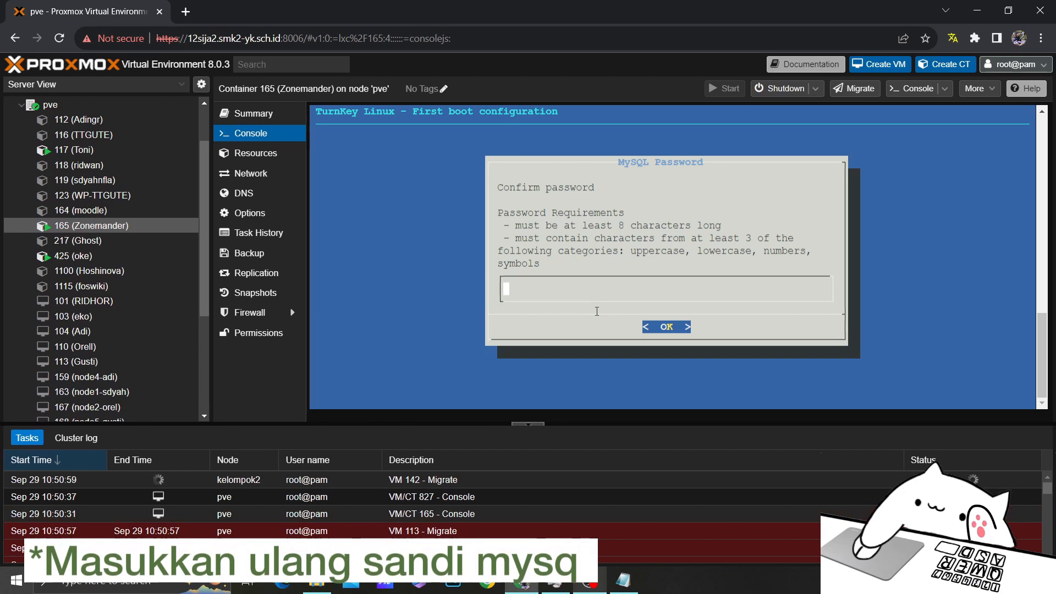
{"action": "type", "text": "*"}
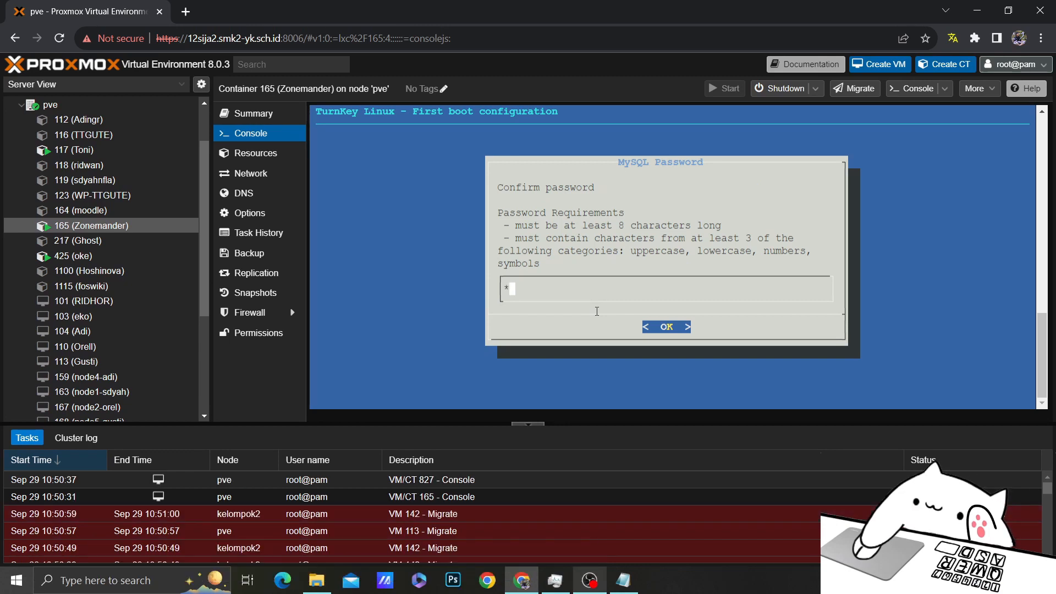
{"action": "type", "text": "*******"}
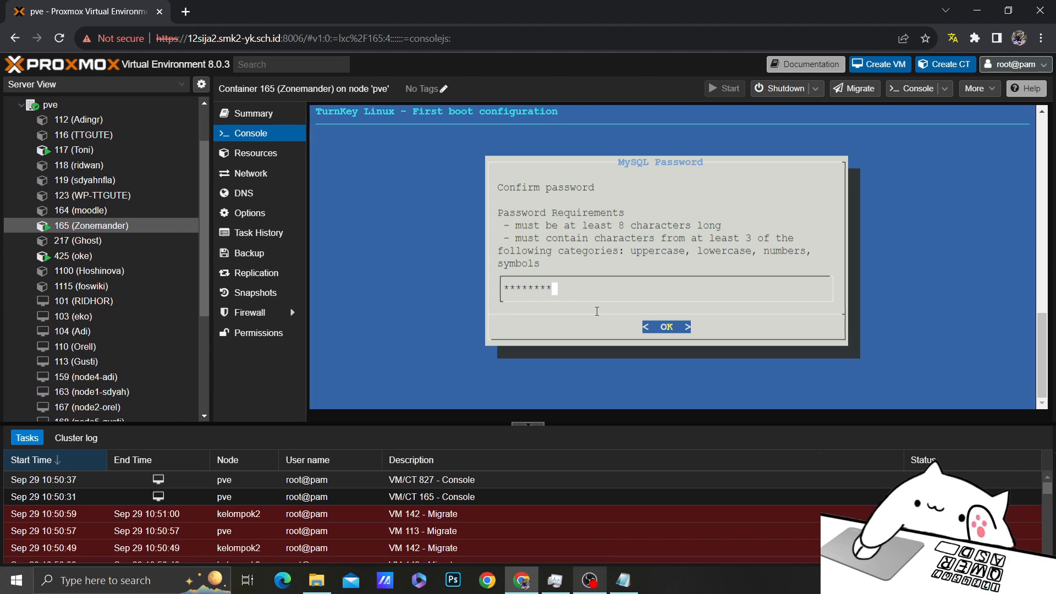
{"action": "type", "text": "*"}
{"action": "key", "text": "Return"}
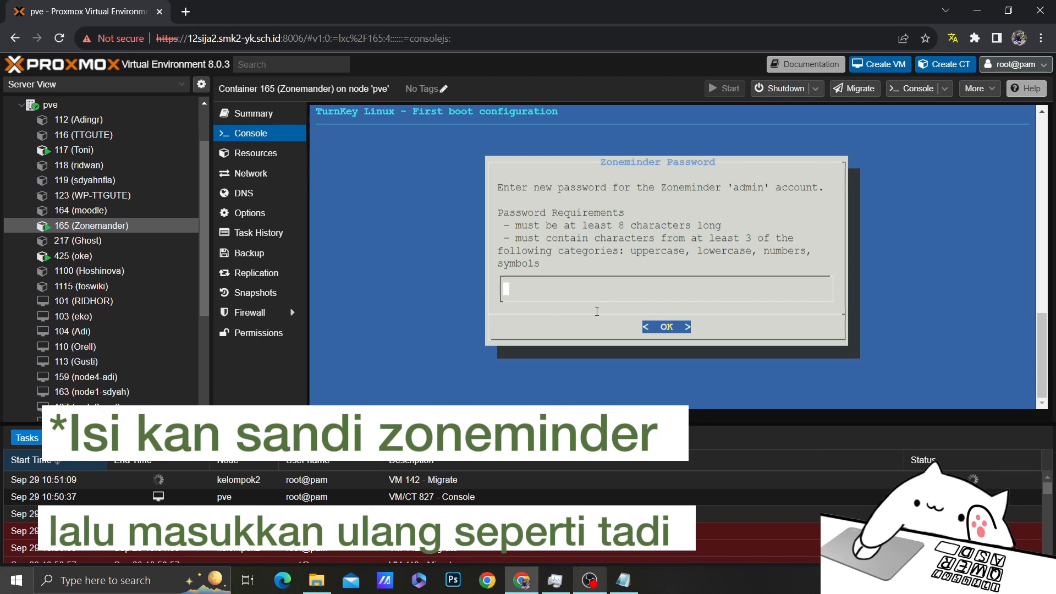
Enter and confirm the password for the Zoneminder 'admin' account
{"action": "type", "text": "*****"}
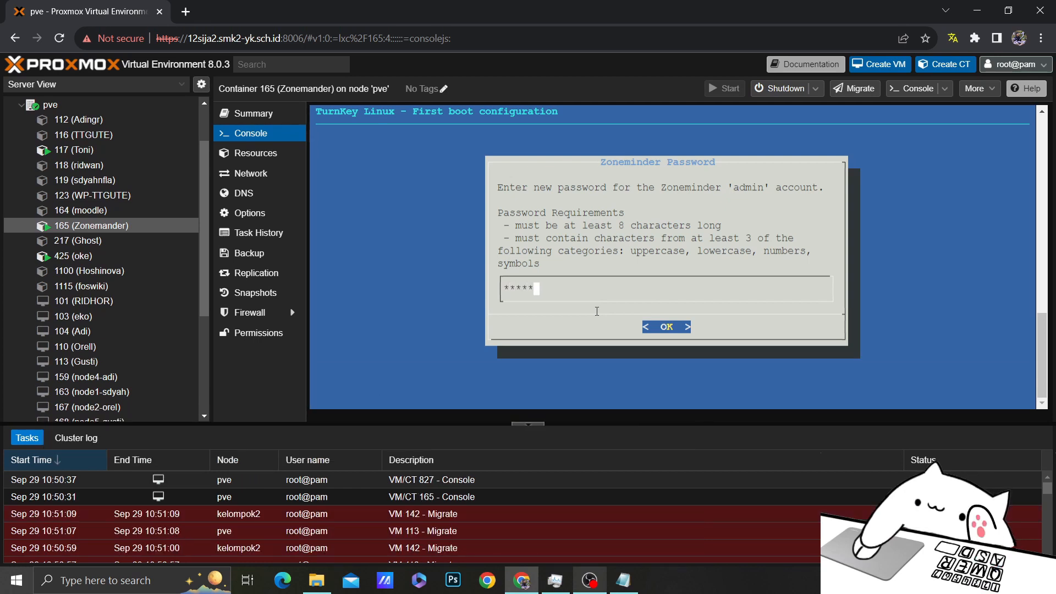
{"action": "type", "text": "****"}
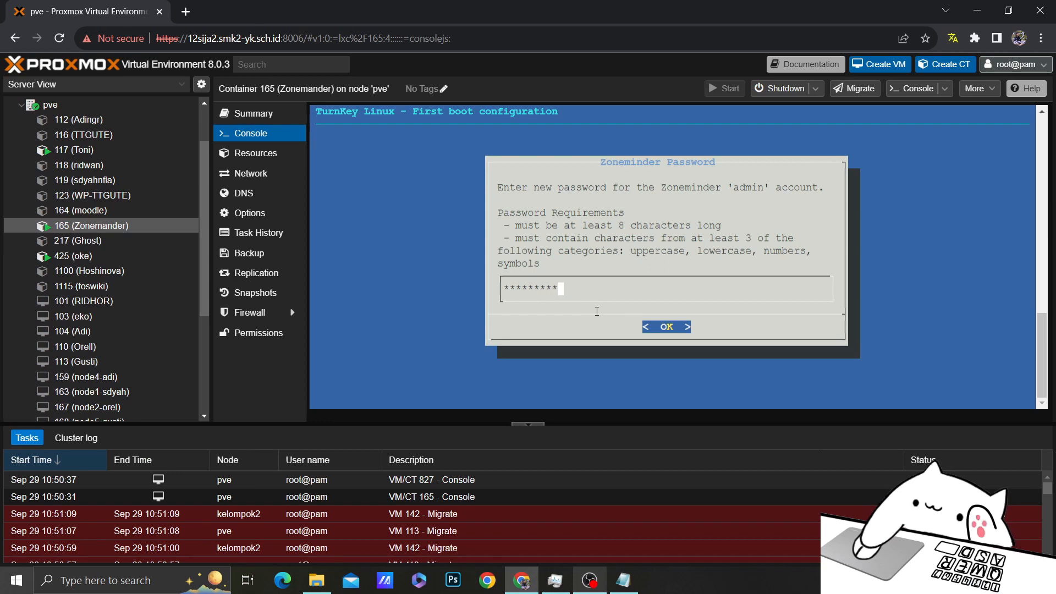
{"action": "key", "text": "Return"}
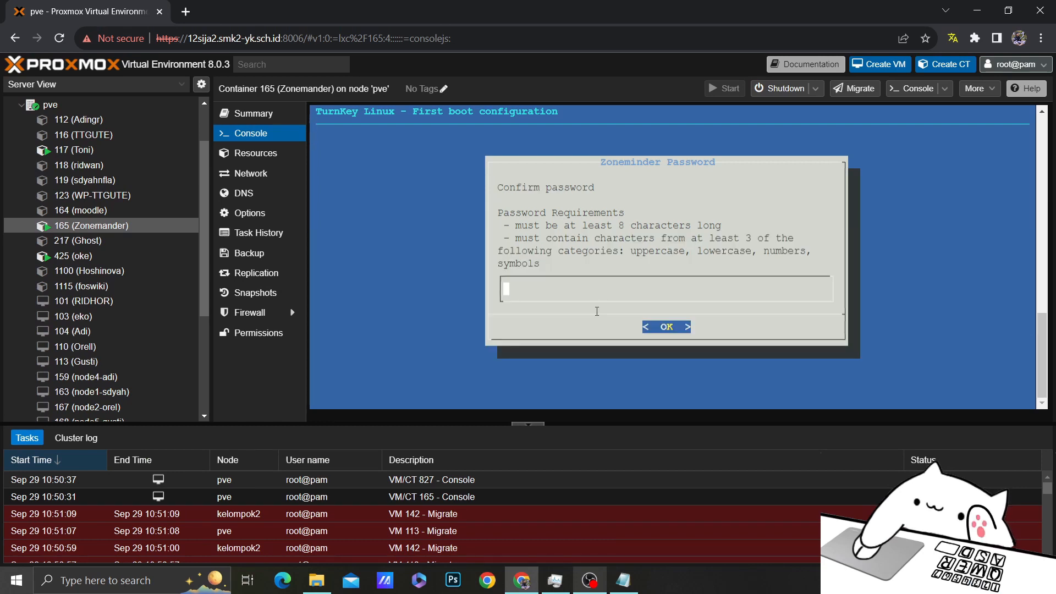
{"action": "type", "text": "******"}
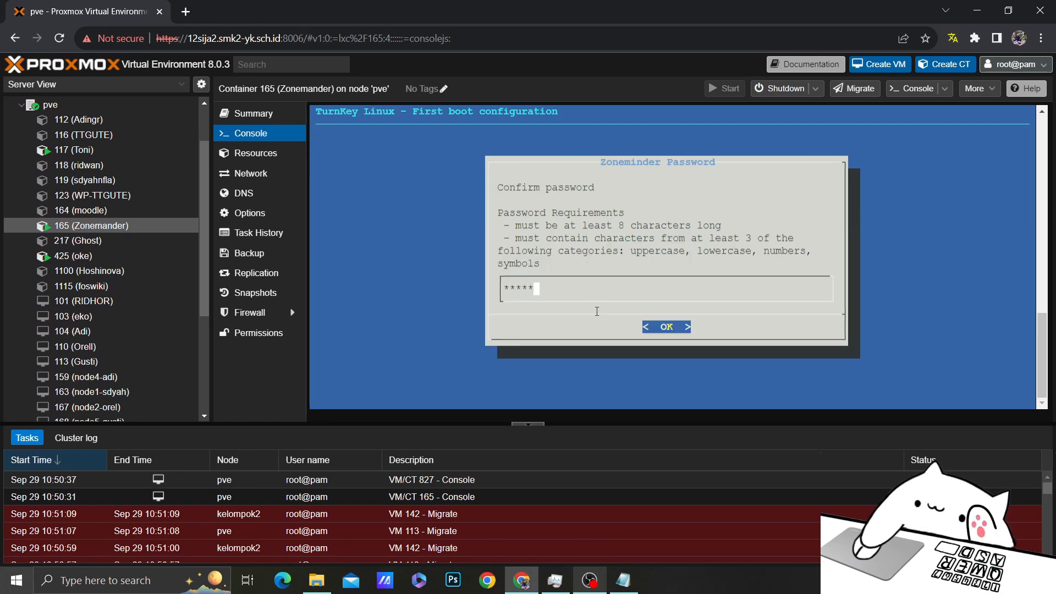
{"action": "type", "text": "***"}
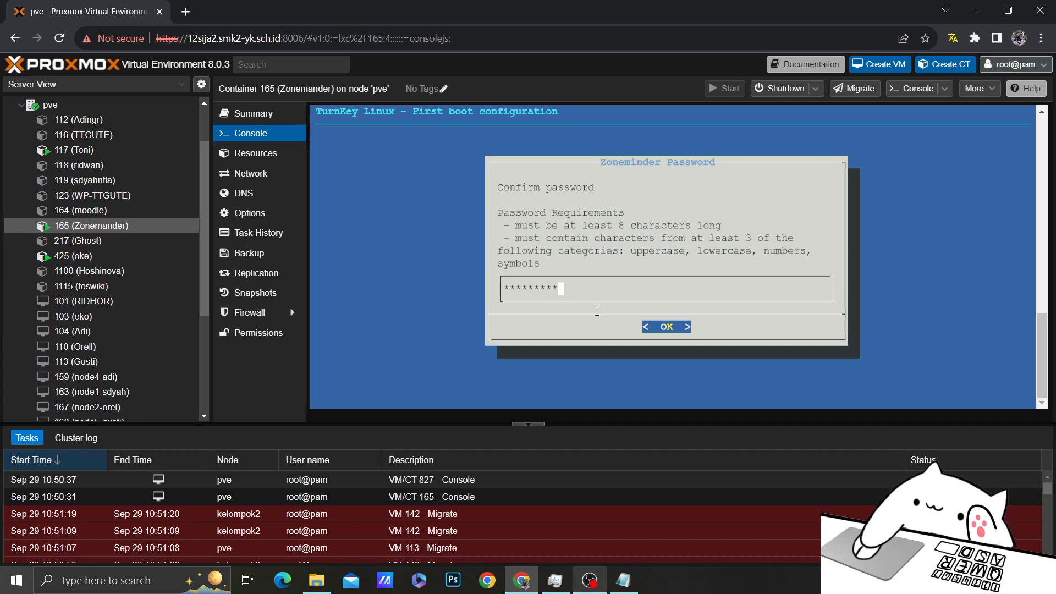
{"action": "key", "text": "Return"}
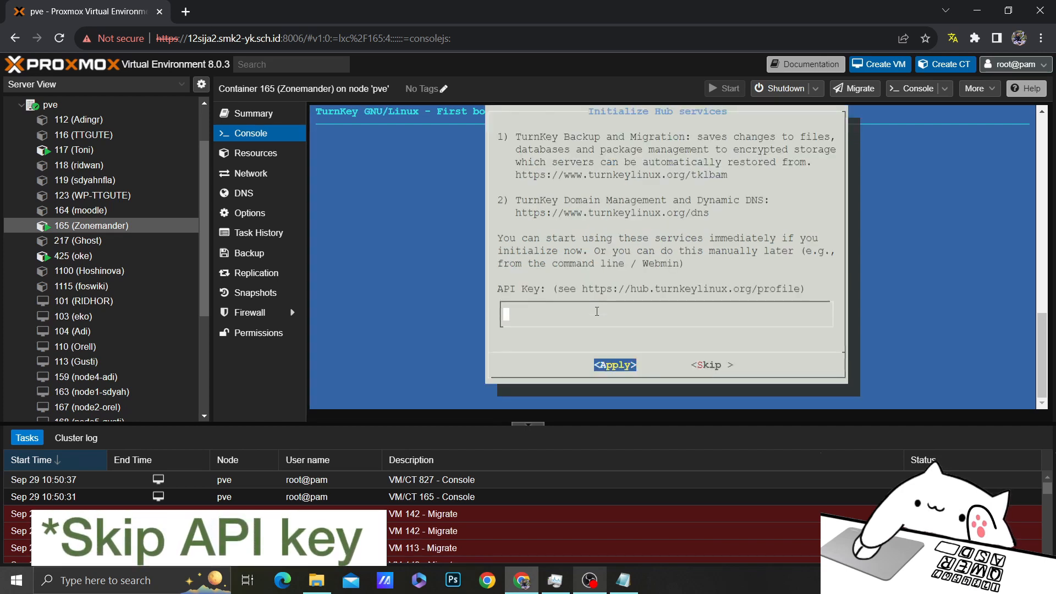
Skip the TurnKey Hub API key and enable security alerts for a notification e-mail
{"action": "left_click", "coordinate": [716, 365]}
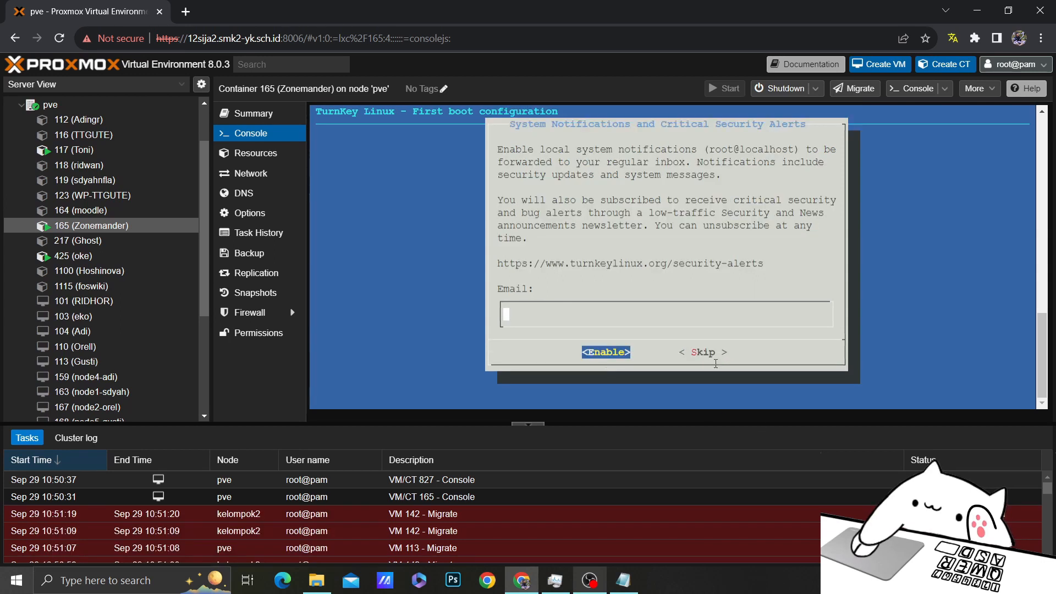
{"action": "type", "text": "b"}
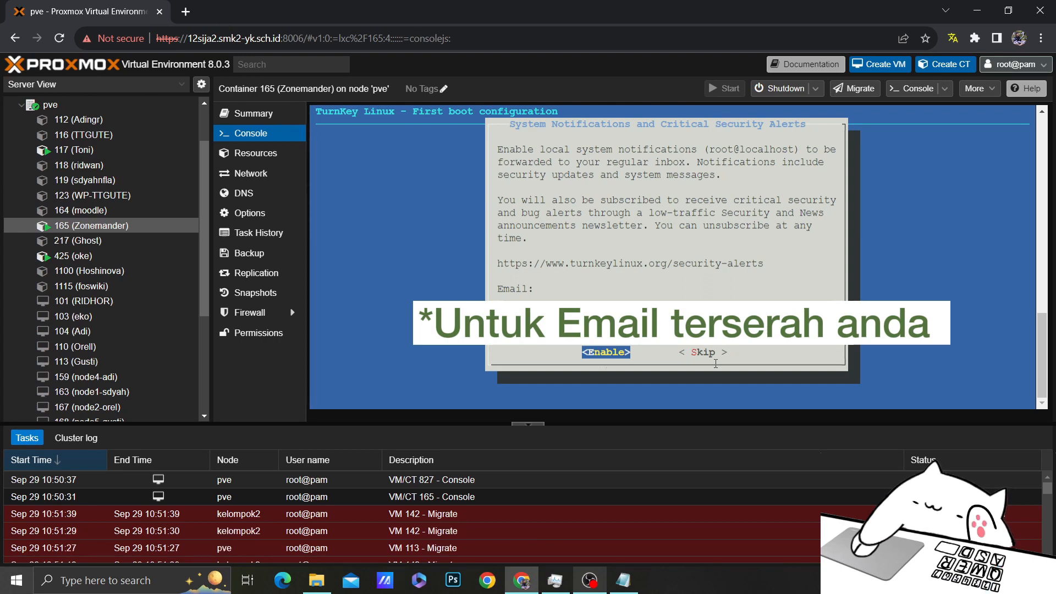
{"action": "key", "text": "Return"}
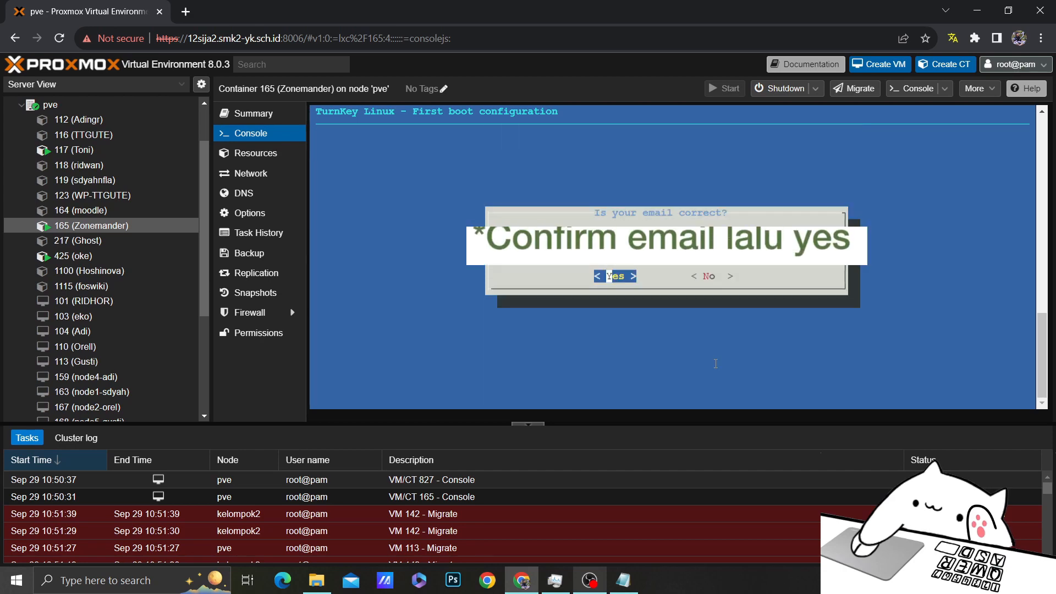
{"action": "key", "text": "Return"}
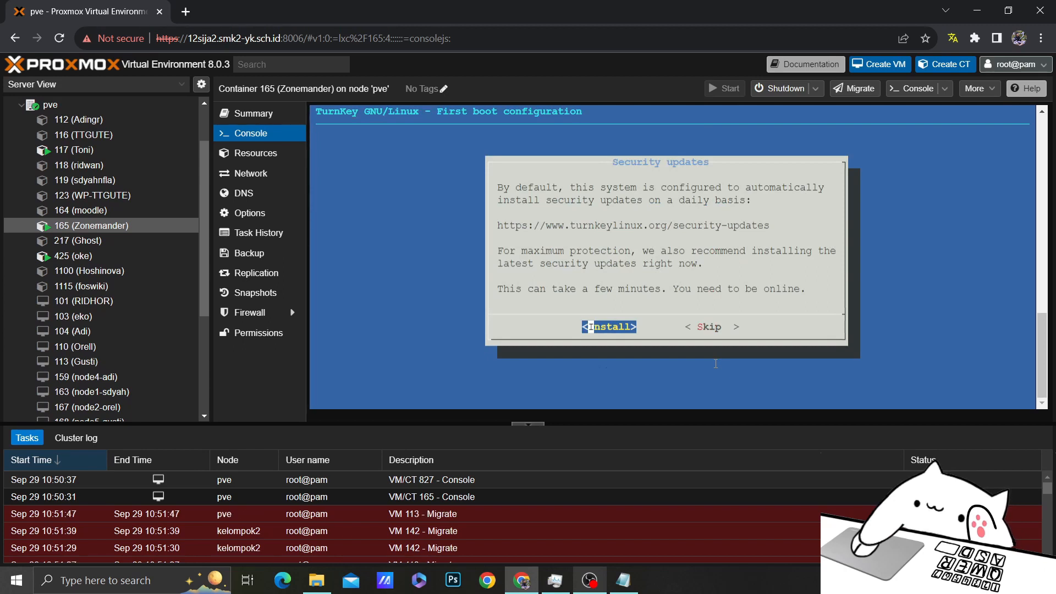
Choose Install on the Security updates prompt to apply the latest security updates
{"action": "key", "text": "Tab"}
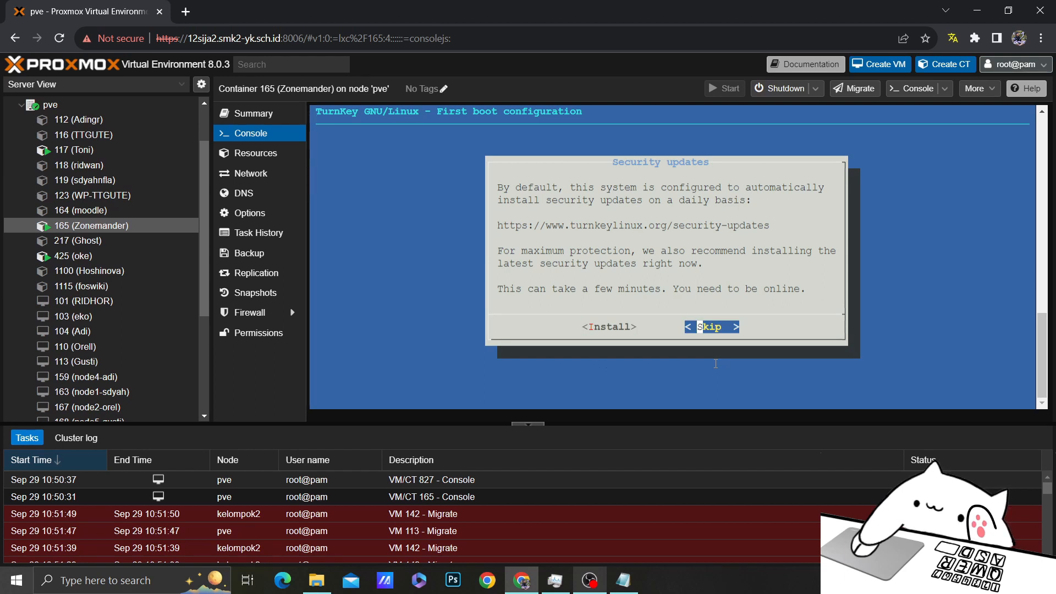
{"action": "key", "text": "Tab"}
{"action": "key", "text": "Return"}
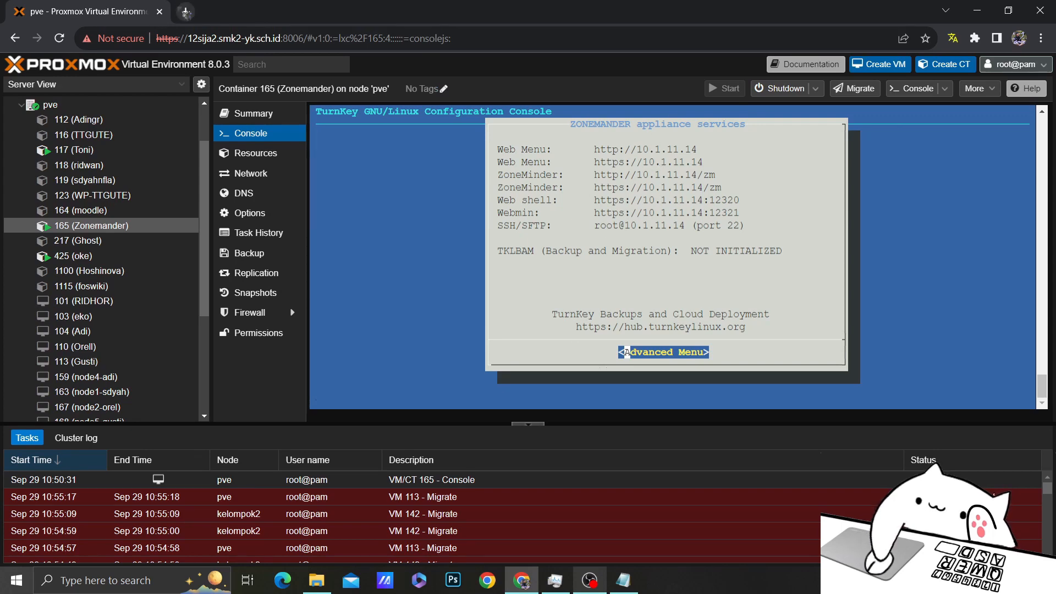
Load 10.1.11.14/zm/ in a new Chrome tab and proceed past the untrusted-certificate warning
{"action": "left_click", "coordinate": [186, 11]}
{"action": "type", "text": "10"}
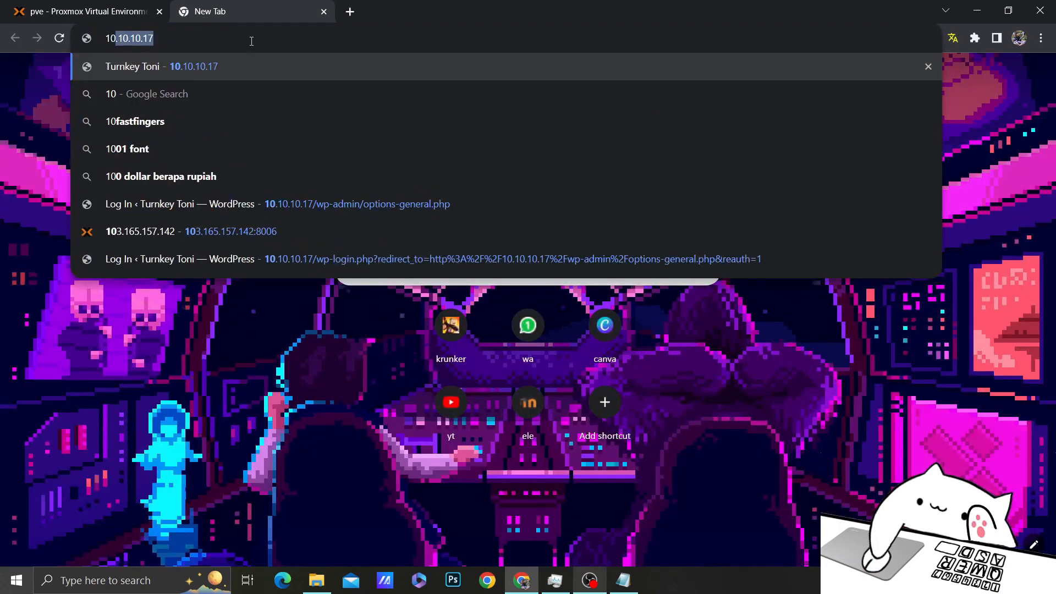
{"action": "type", "text": ".1.11.14"}
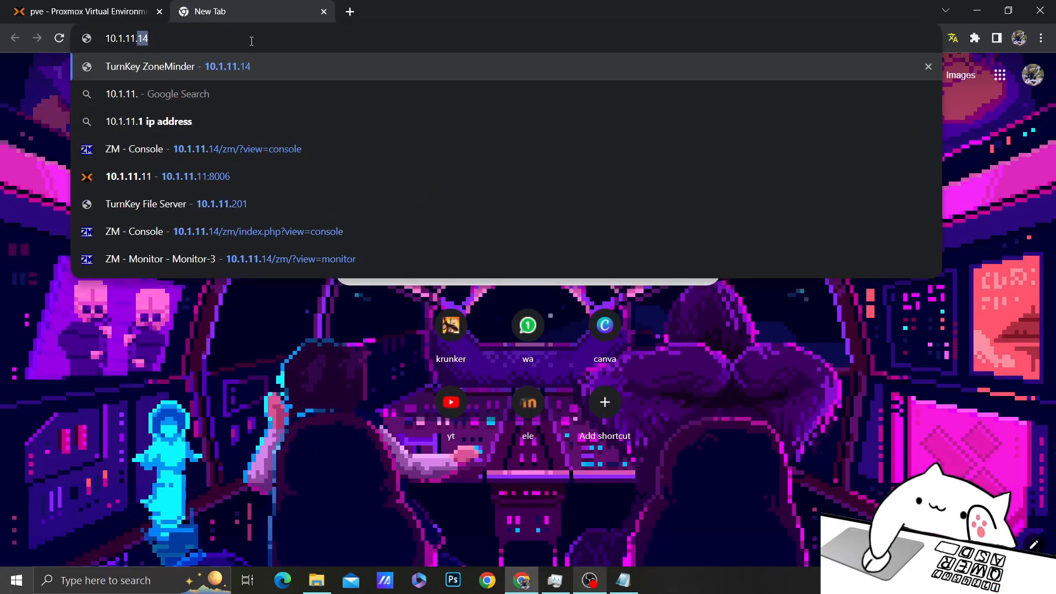
{"action": "type", "text": "/zm/"}
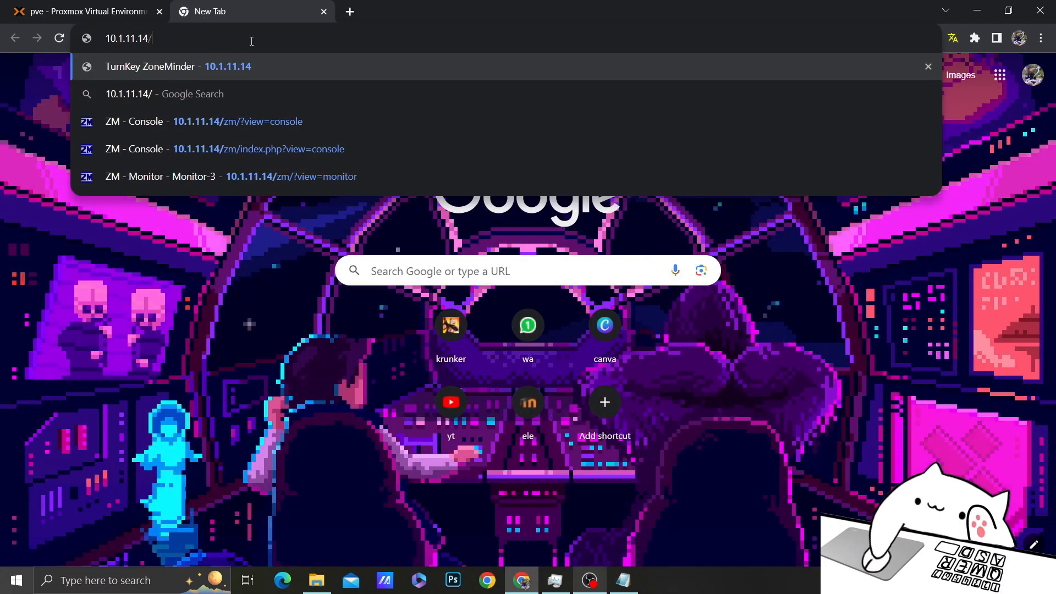
{"action": "key", "text": "Return"}
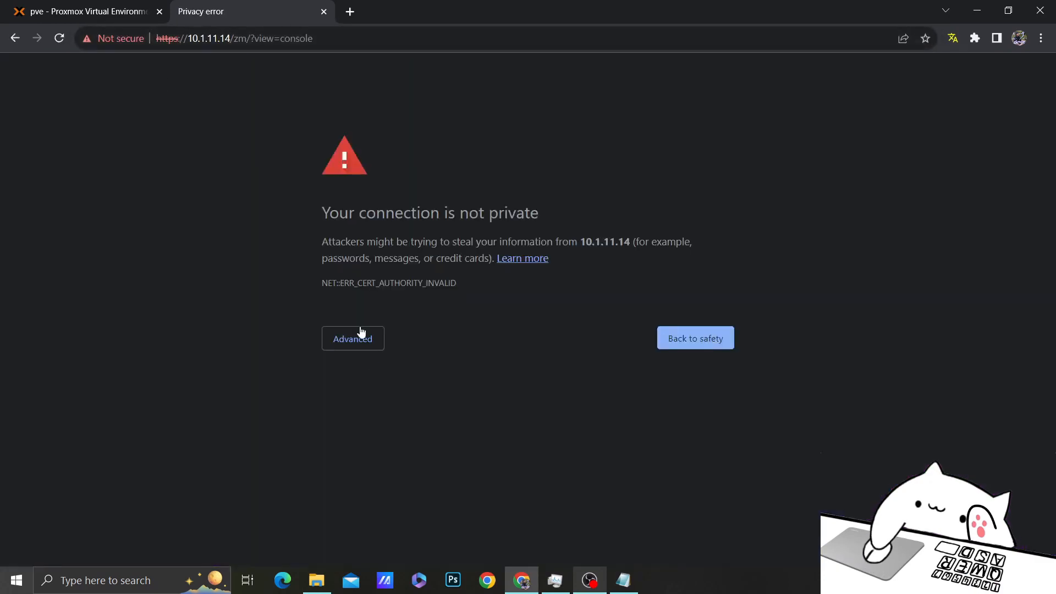
{"action": "left_click", "coordinate": [361, 331]}
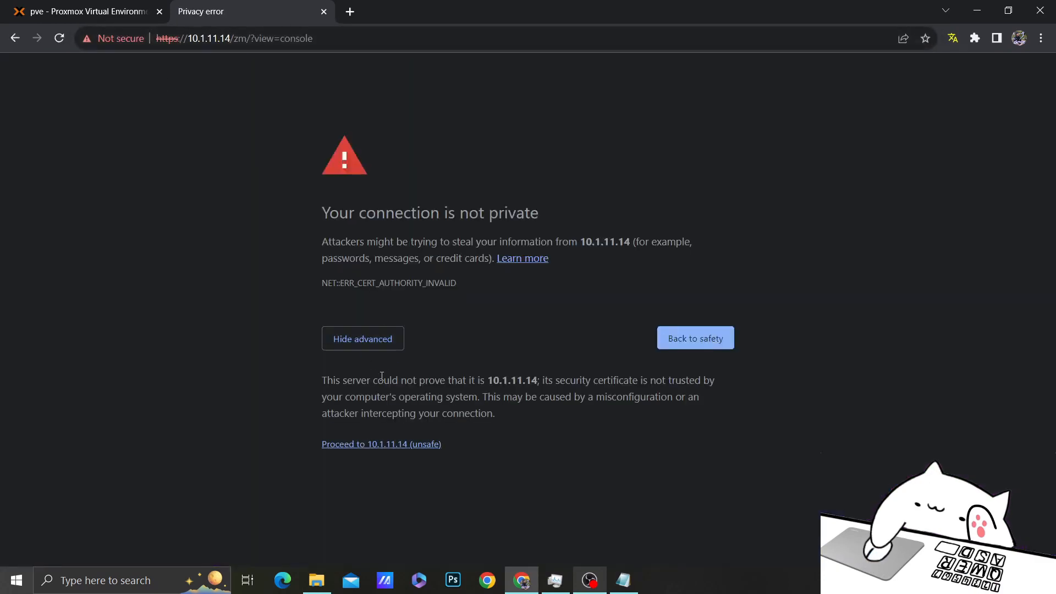
{"action": "left_click", "coordinate": [401, 444]}
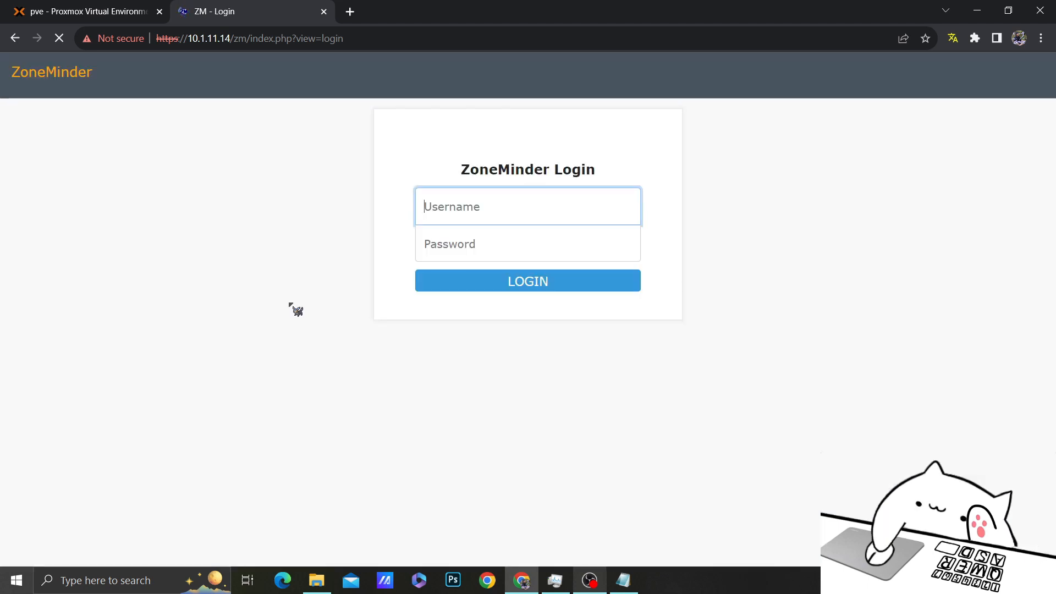
Log in to ZoneMinder as admin with the account password
{"action": "left_click", "coordinate": [456, 224]}
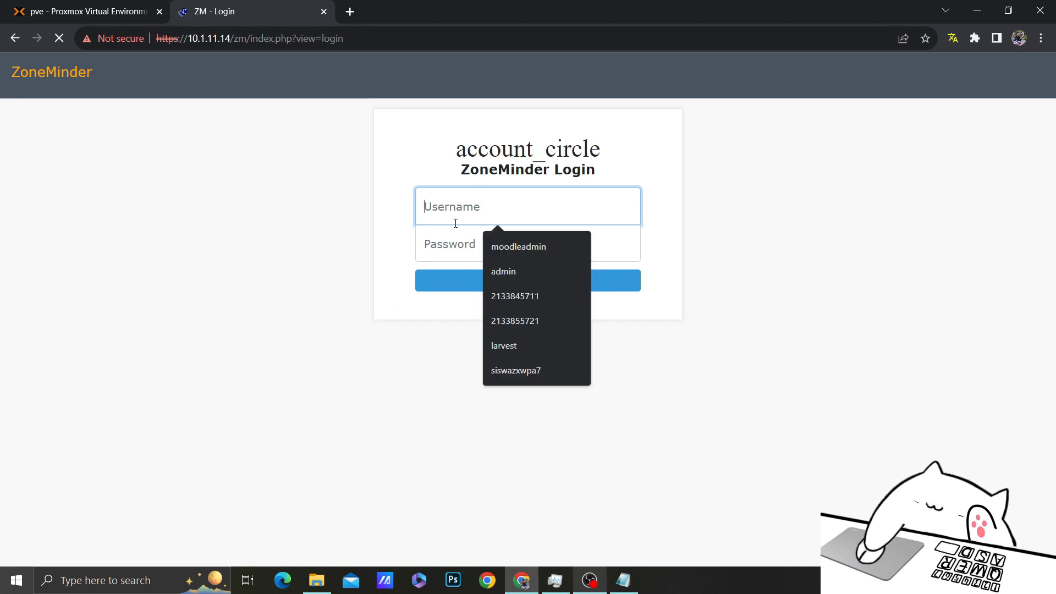
{"action": "type", "text": "ro"}
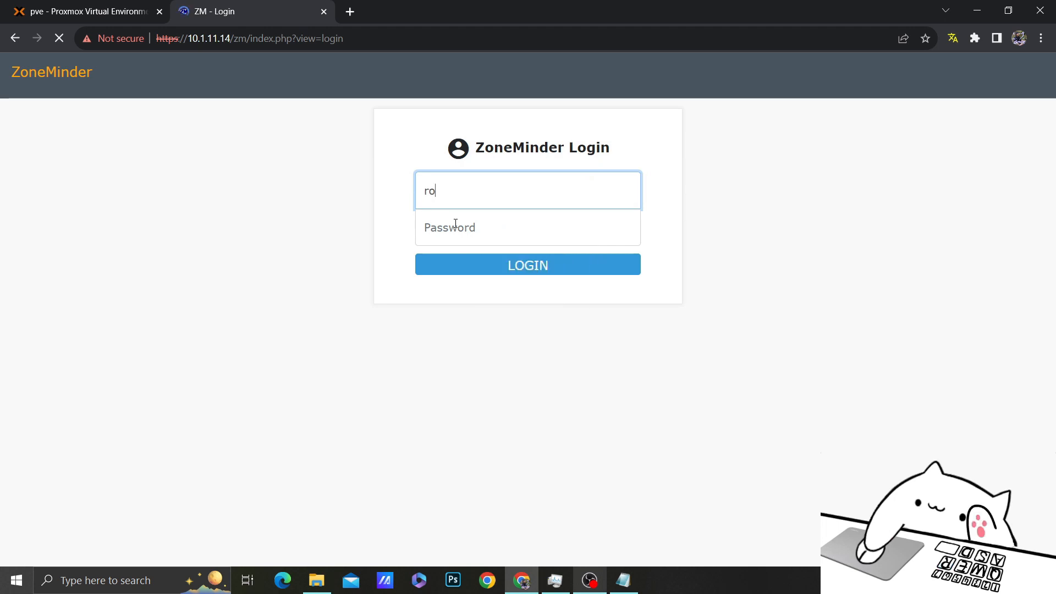
{"action": "key", "text": "BackSpace"}
{"action": "key", "text": "BackSpace"}
{"action": "type", "text": "admin"}
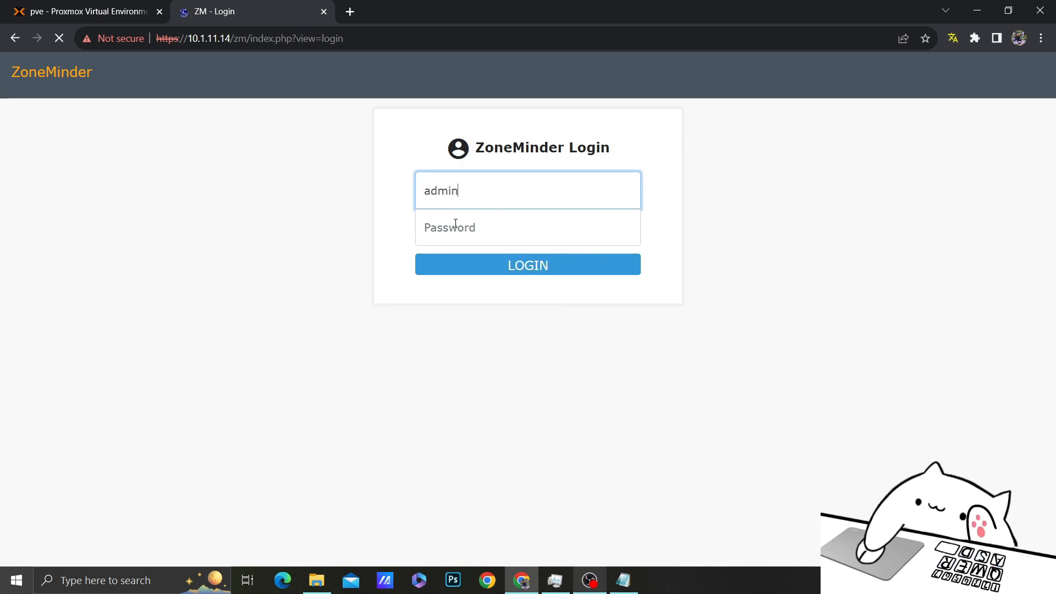
{"action": "left_click", "coordinate": [458, 223]}
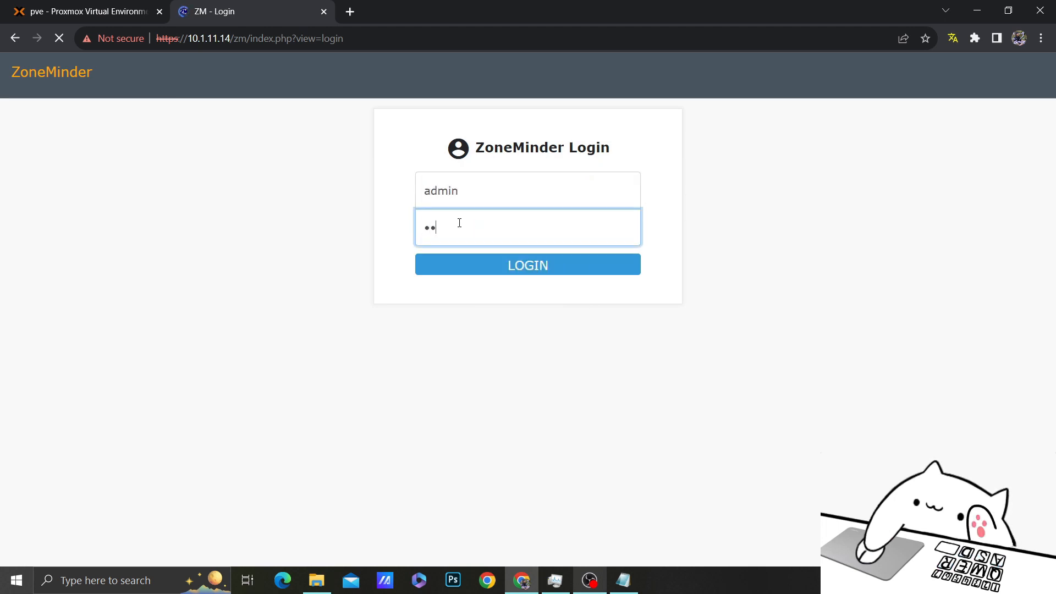
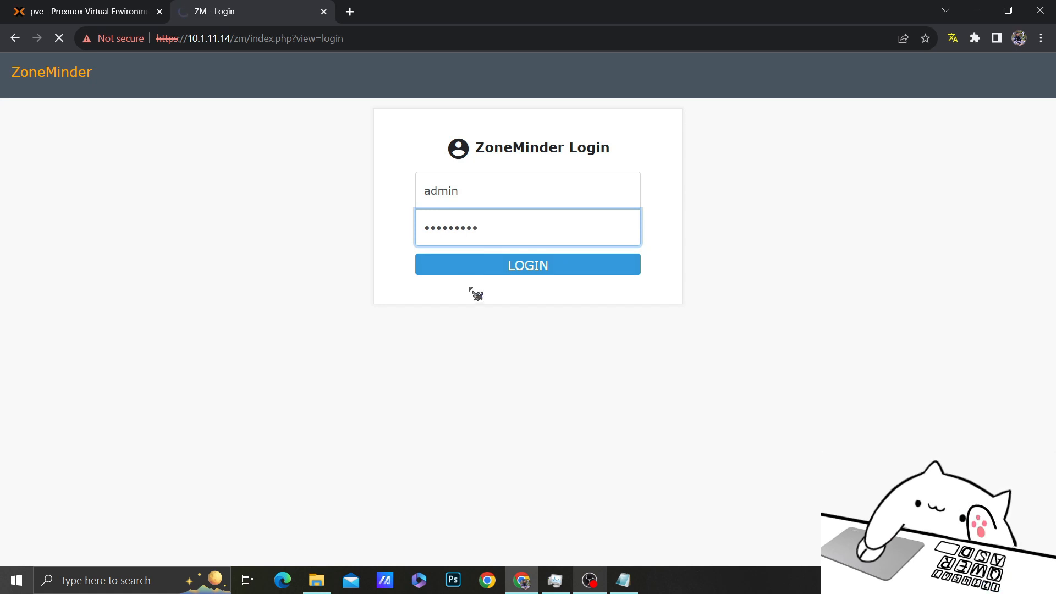
{"action": "left_click", "coordinate": [484, 258]}
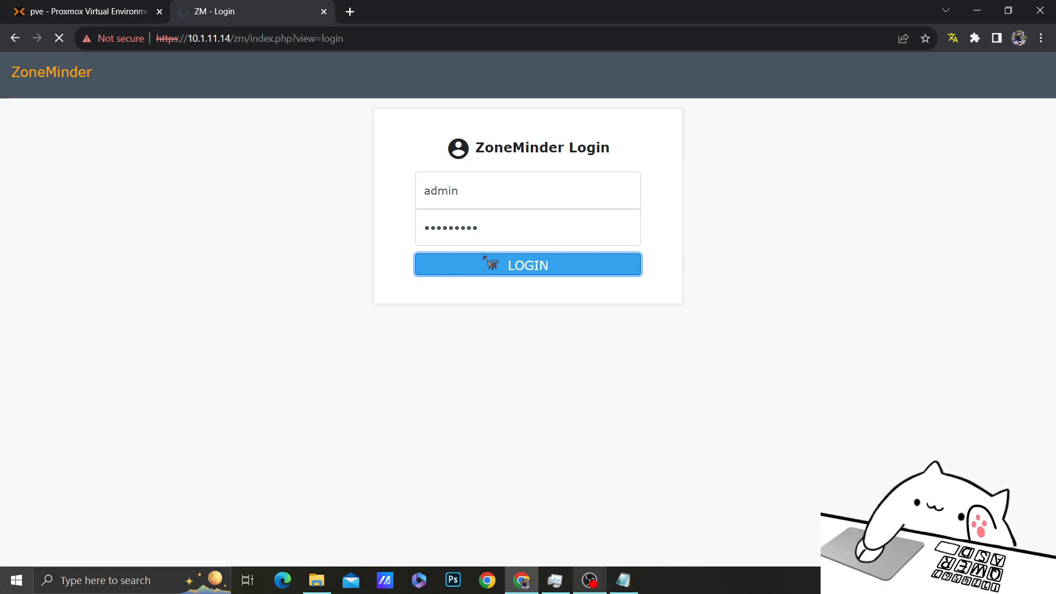
{"action": "scroll", "coordinate": [385, 303], "scroll_direction": "down", "scroll_amount": 5}
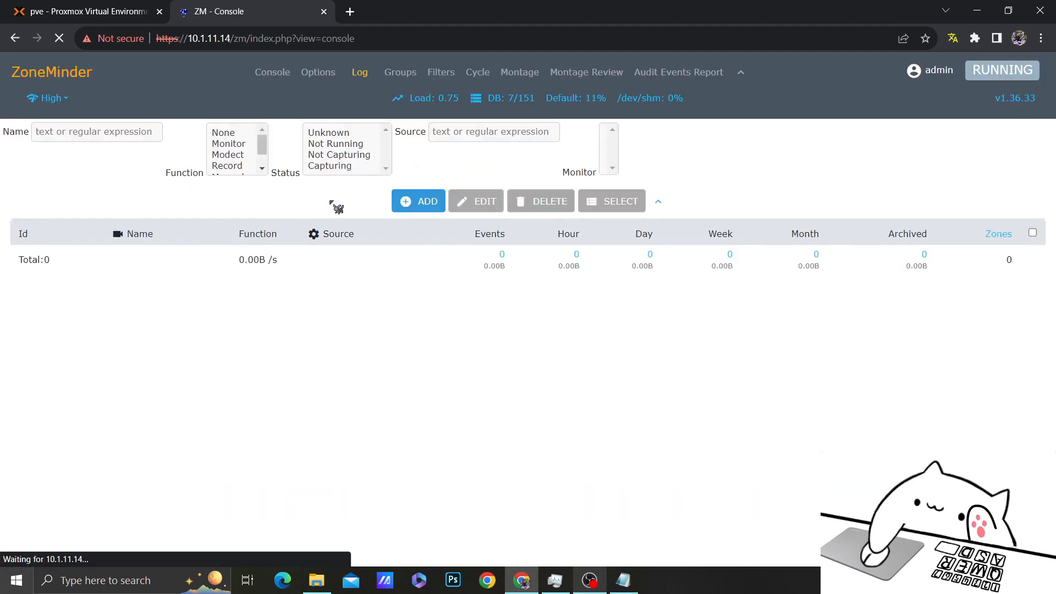
{"action": "left_click_drag", "start_coordinate": [6, 6], "coordinate": [41, 38]}
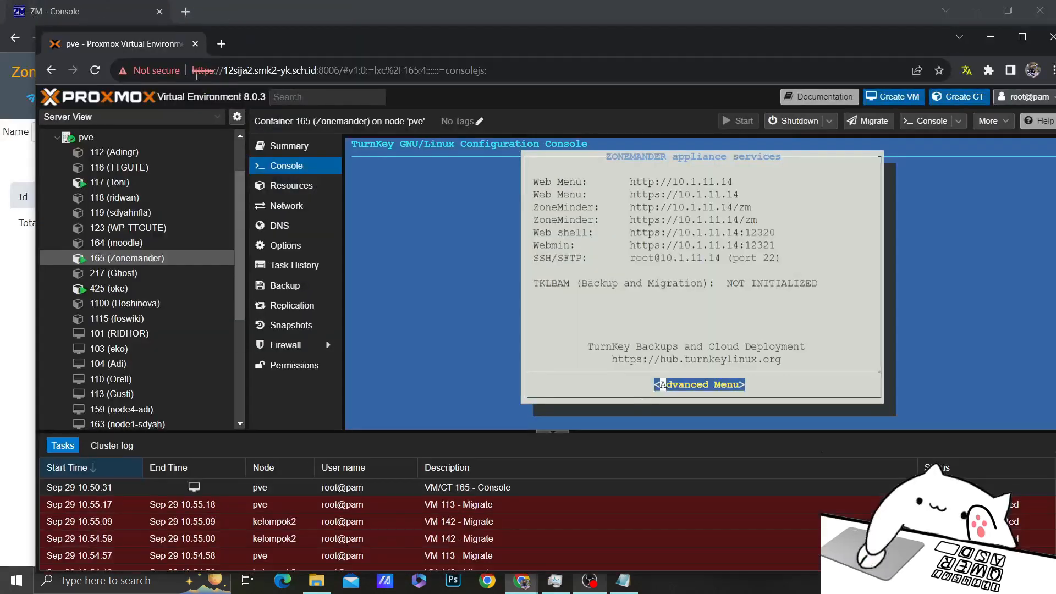
{"action": "left_click", "coordinate": [978, 10]}
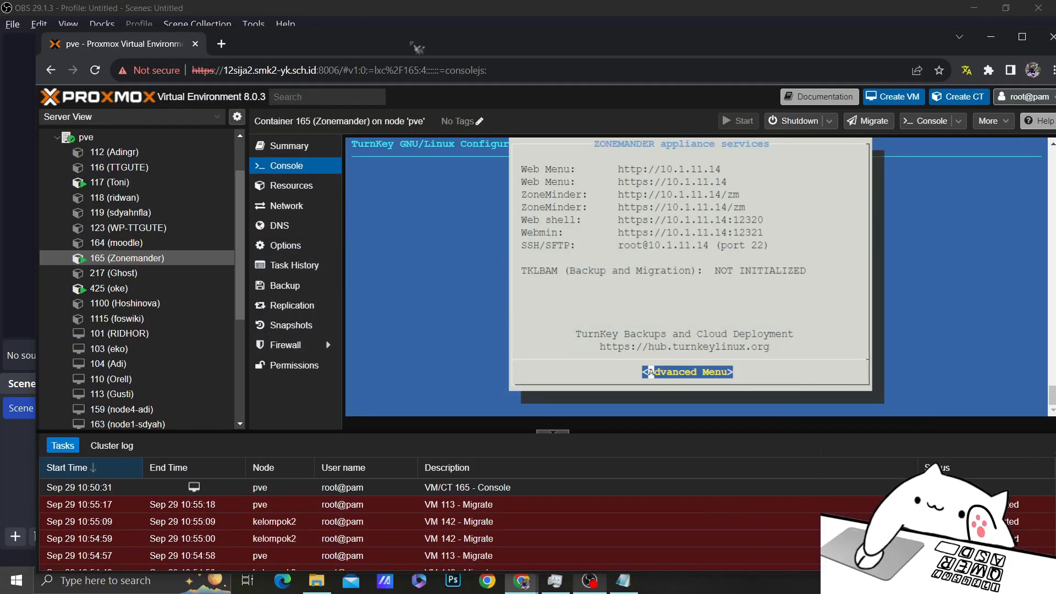
{"action": "left_click_drag", "start_coordinate": [483, 43], "coordinate": [439, 62]}
{"action": "key", "text": "alt+Tab"}
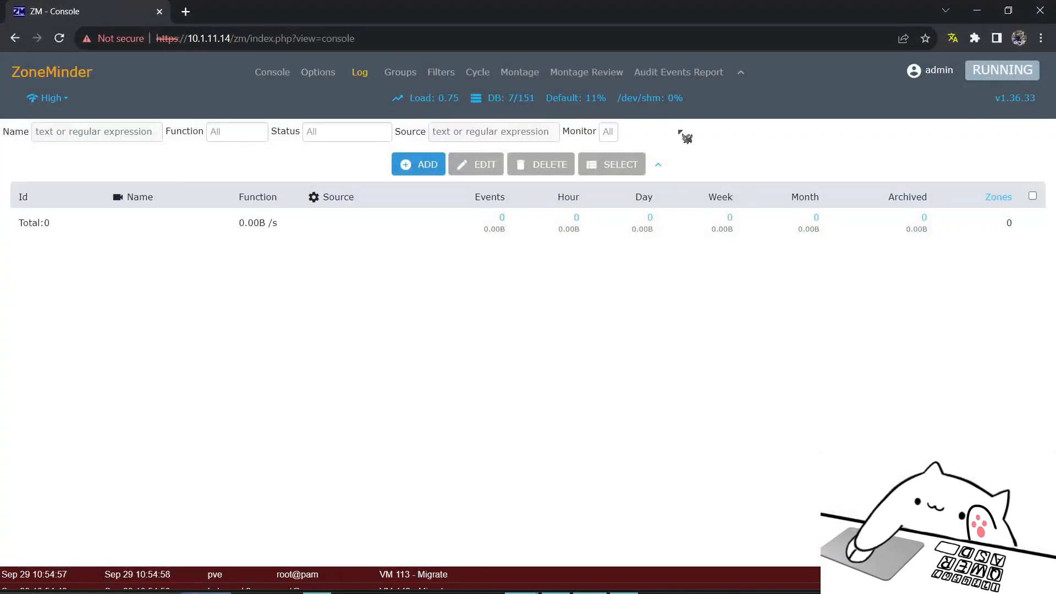
{"action": "left_click_drag", "start_coordinate": [23, 19], "coordinate": [117, 84]}
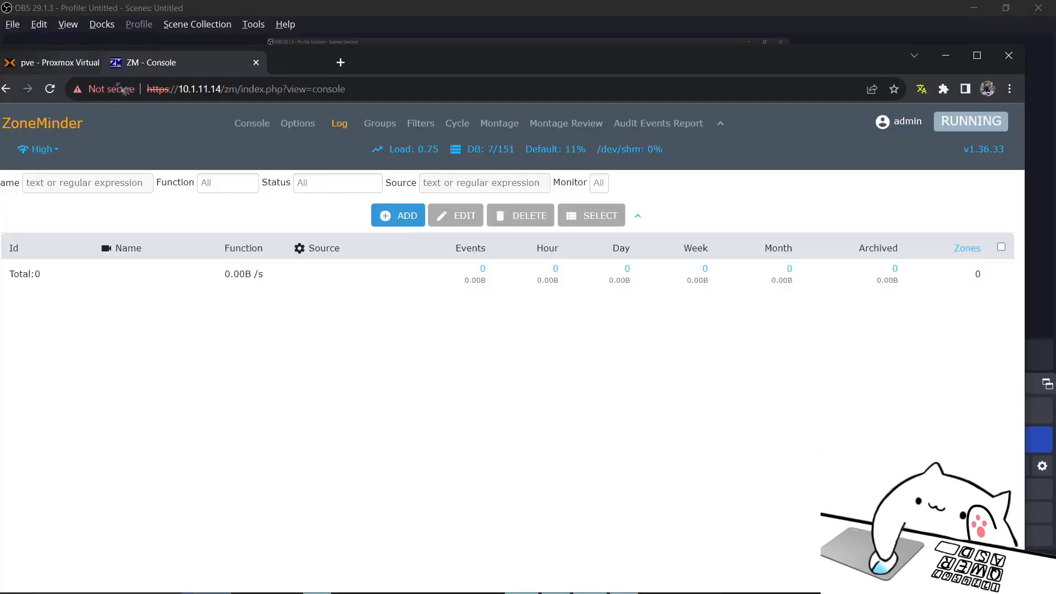
{"action": "left_click_drag", "start_coordinate": [543, 63], "coordinate": [425, 1]}
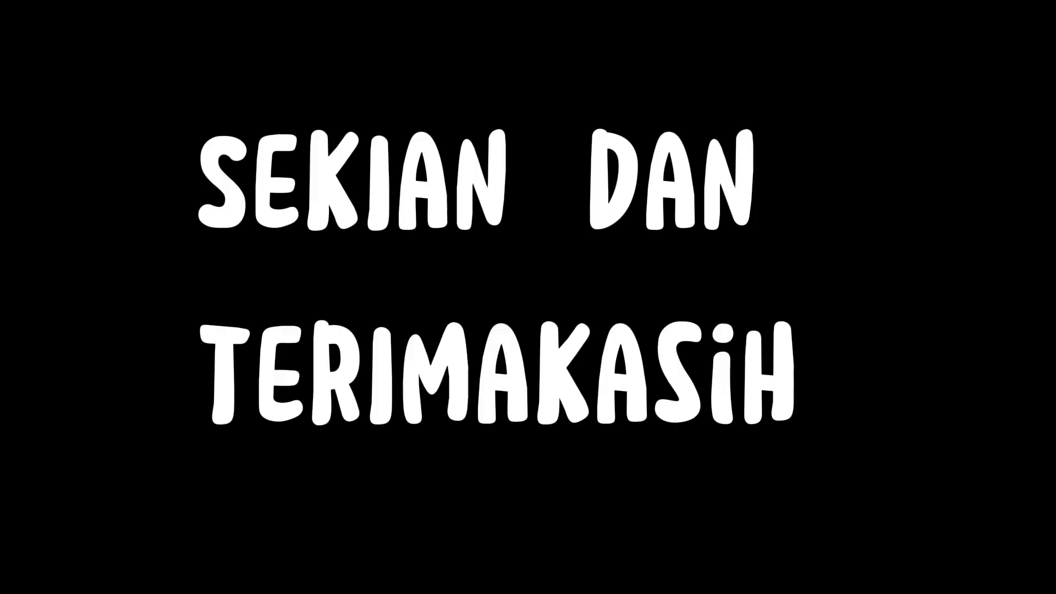